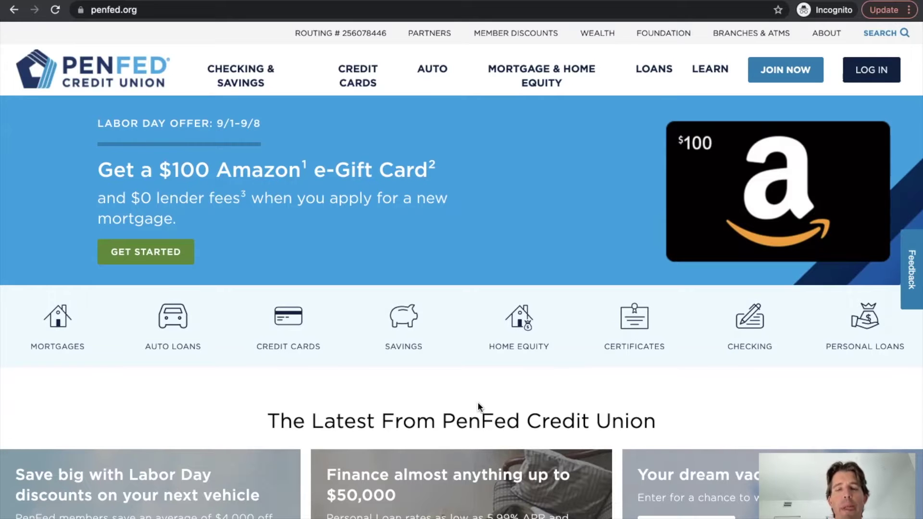
- Review the Google results for 'penfed credit union mortgage', briefly editing the search query
{"action": "scroll", "coordinate": [441, 367], "scroll_direction": "down", "scroll_amount": 10}
{"action": "scroll", "coordinate": [442, 362], "scroll_direction": "down", "scroll_amount": 10}
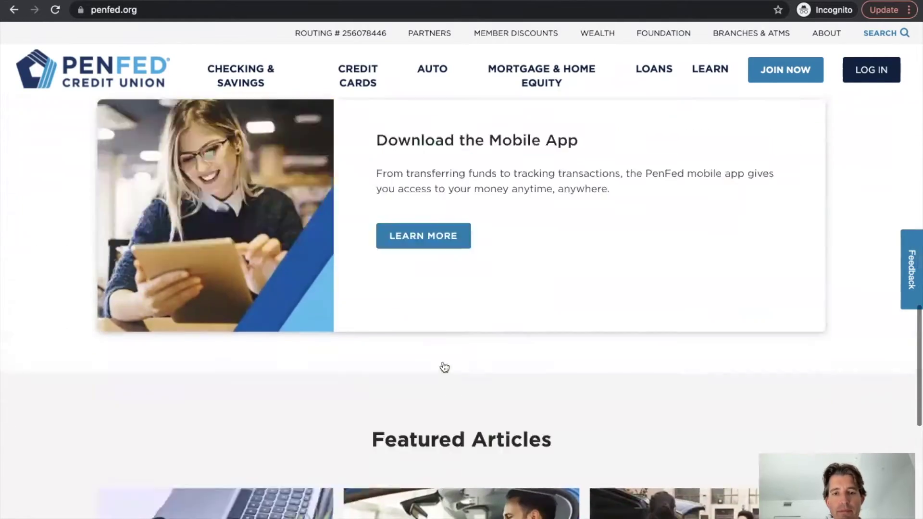
{"action": "scroll", "coordinate": [442, 362], "scroll_direction": "up", "scroll_amount": 12}
{"action": "scroll", "coordinate": [443, 363], "scroll_direction": "up", "scroll_amount": 5}
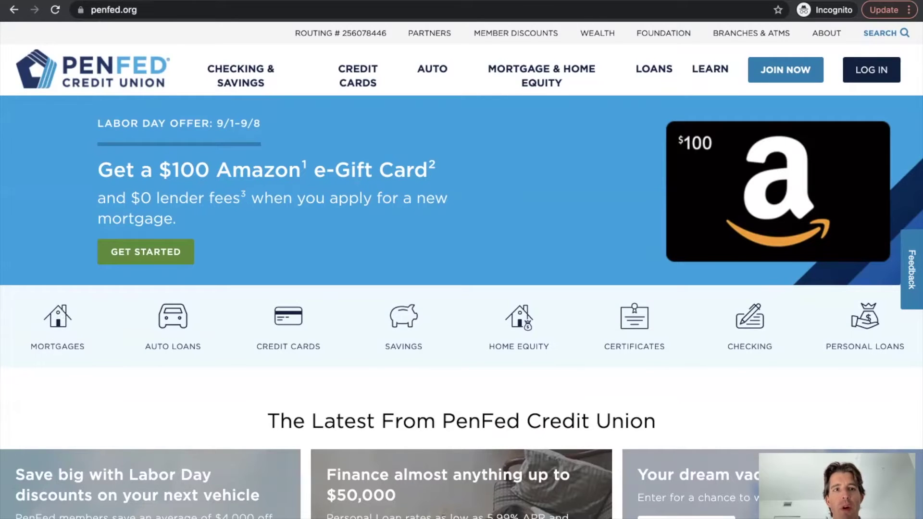
{"action": "left_click", "coordinate": [73, 1]}
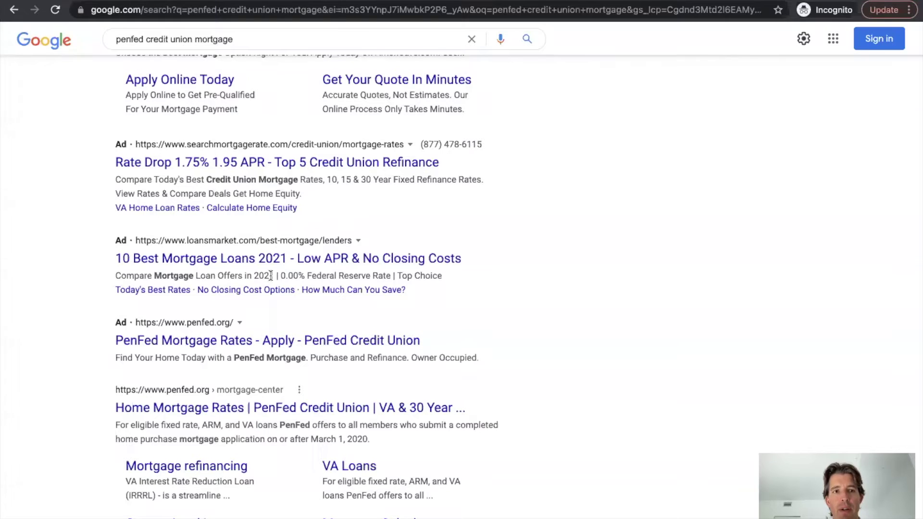
{"action": "scroll", "coordinate": [282, 291], "scroll_direction": "up", "scroll_amount": 3}
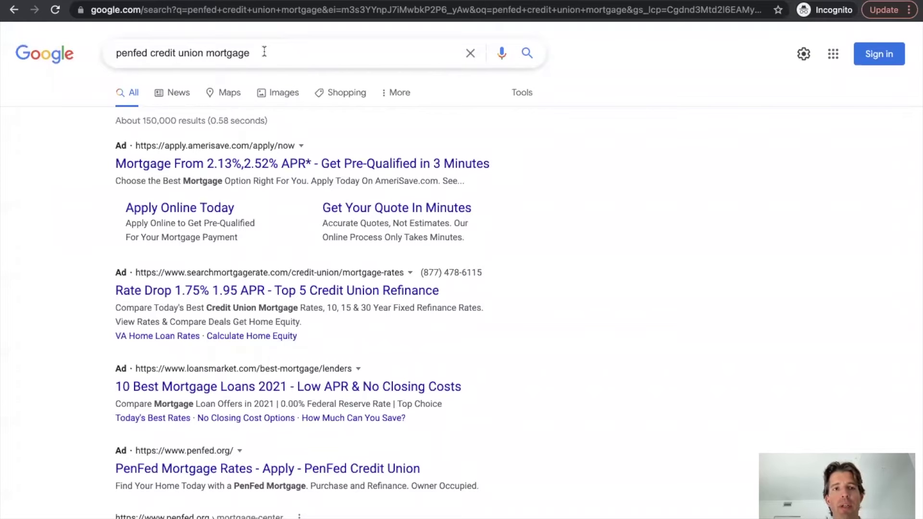
{"action": "scroll", "coordinate": [382, 313], "scroll_direction": "down", "scroll_amount": 2}
{"action": "scroll", "coordinate": [383, 320], "scroll_direction": "down", "scroll_amount": 4}
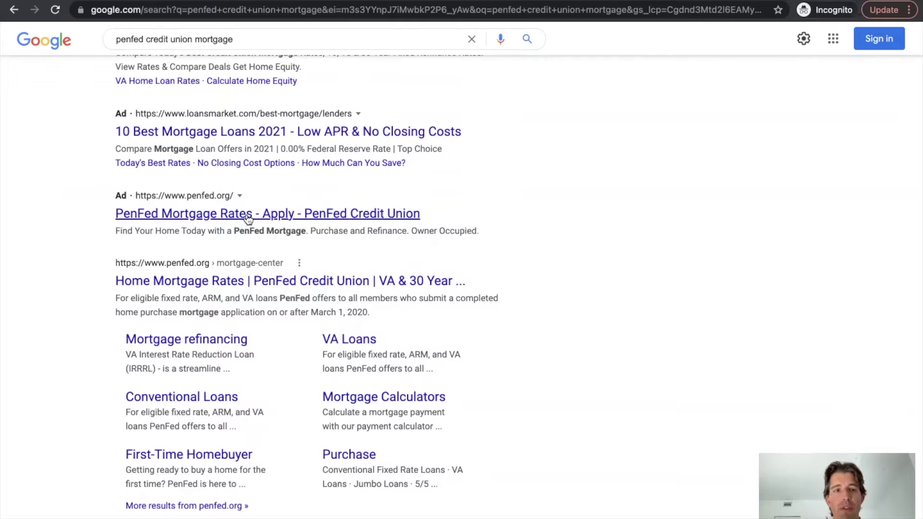
{"action": "scroll", "coordinate": [248, 218], "scroll_direction": "down", "scroll_amount": 2}
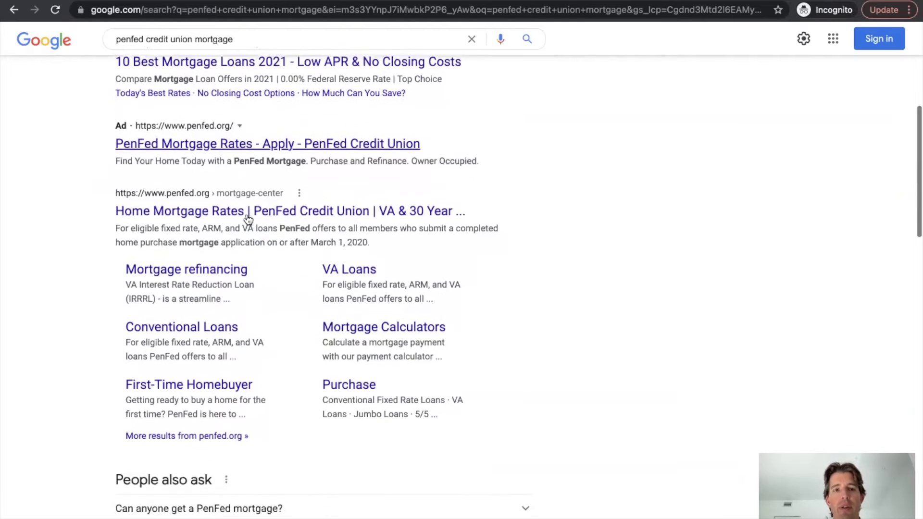
{"action": "scroll", "coordinate": [247, 216], "scroll_direction": "up", "scroll_amount": 3}
{"action": "scroll", "coordinate": [248, 216], "scroll_direction": "up", "scroll_amount": 4}
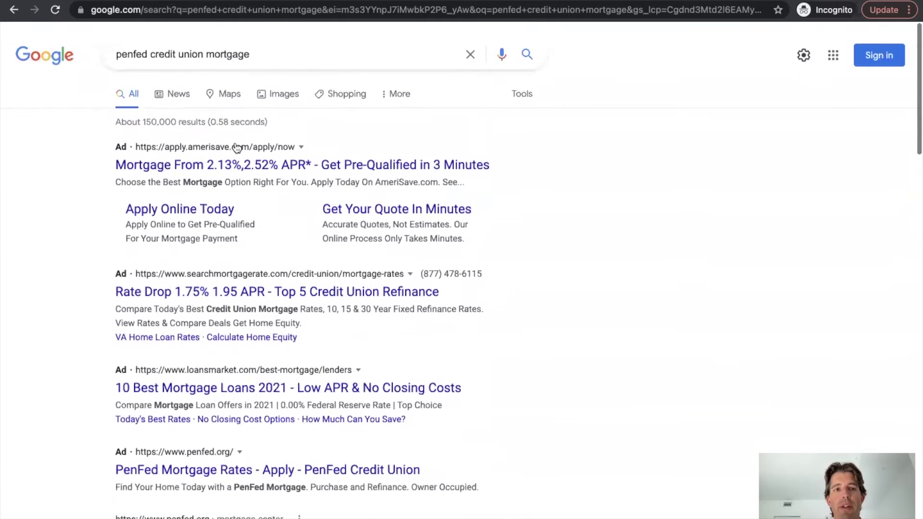
{"action": "left_click", "coordinate": [251, 53]}
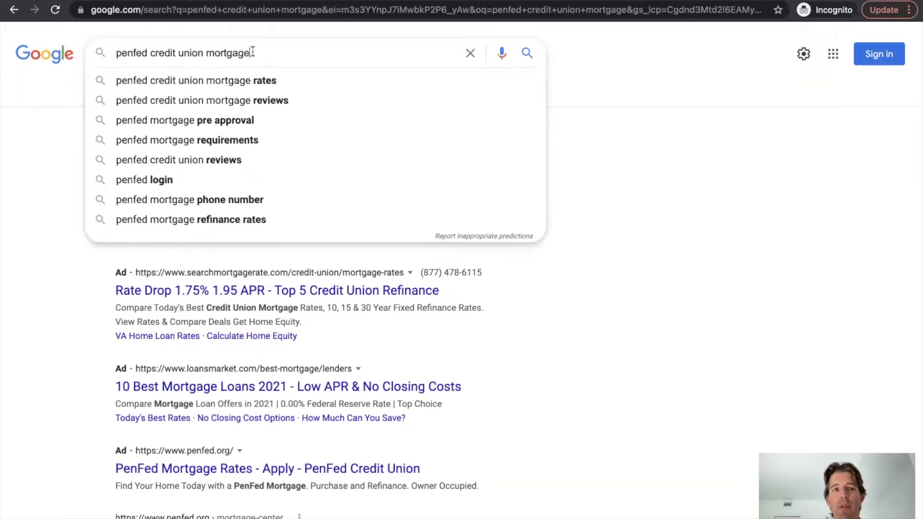
{"action": "left_click", "coordinate": [699, 282]}
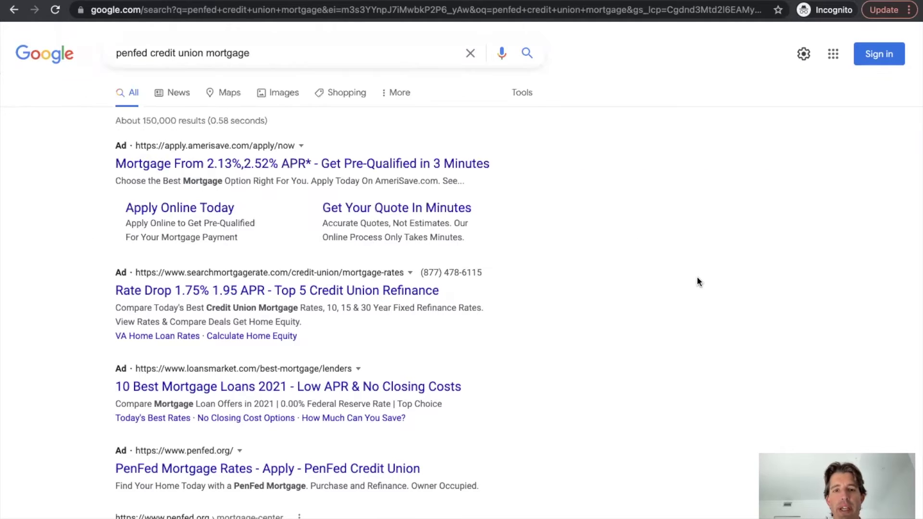
{"action": "scroll", "coordinate": [698, 281], "scroll_direction": "down", "scroll_amount": 3}
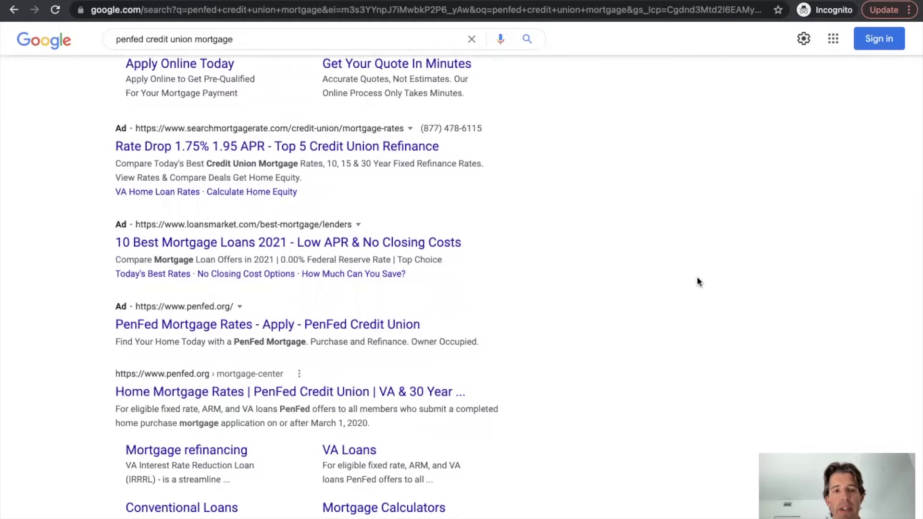
{"action": "scroll", "coordinate": [699, 281], "scroll_direction": "up", "scroll_amount": 3}
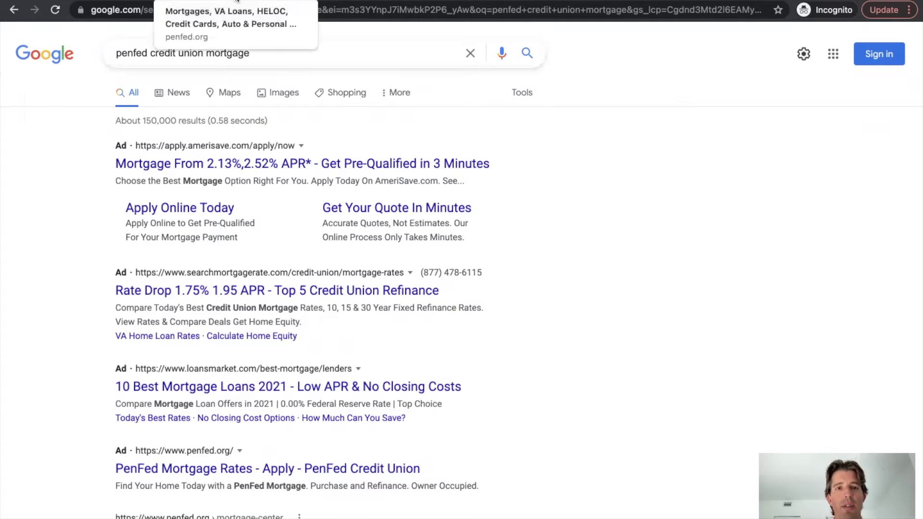
- Go back to the PenFed home page and open its Mortgage Center page
{"action": "left_click", "coordinate": [237, 1]}
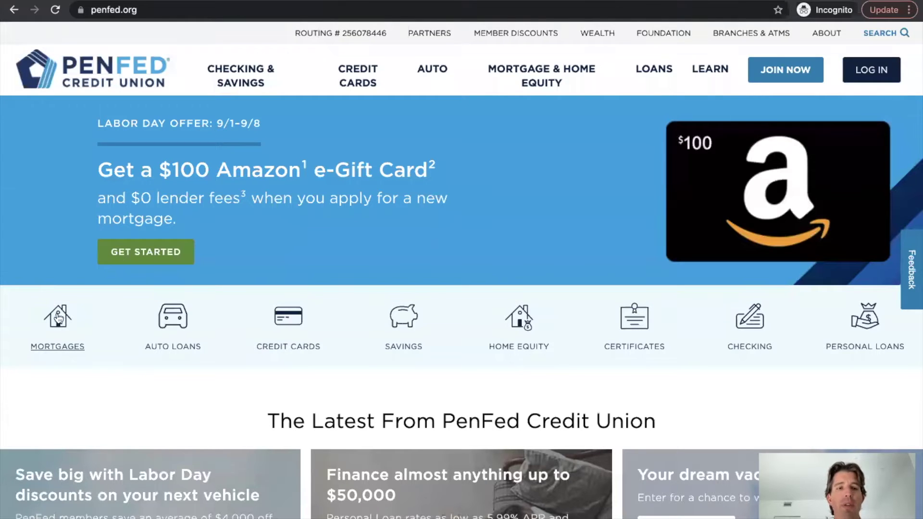
{"action": "left_click", "coordinate": [59, 320]}
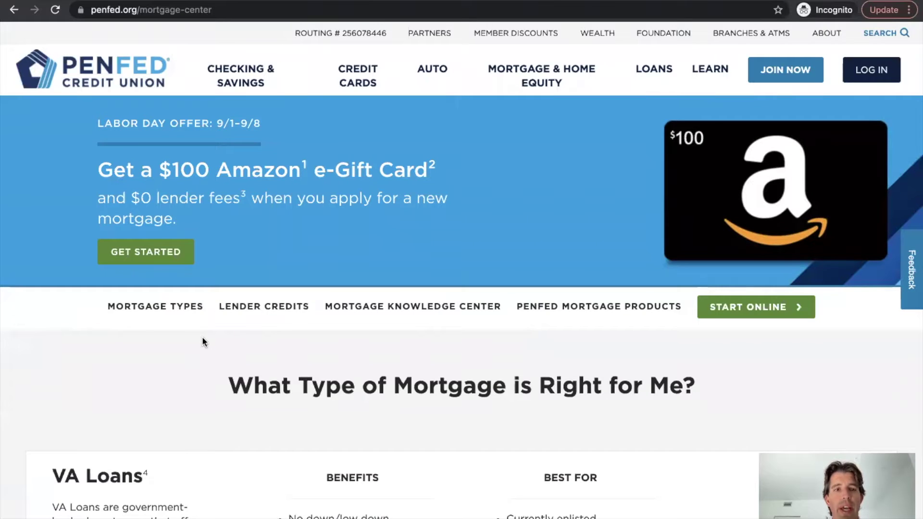
{"action": "scroll", "coordinate": [202, 337], "scroll_direction": "down", "scroll_amount": 1}
{"action": "scroll", "coordinate": [202, 337], "scroll_direction": "up", "scroll_amount": 1}
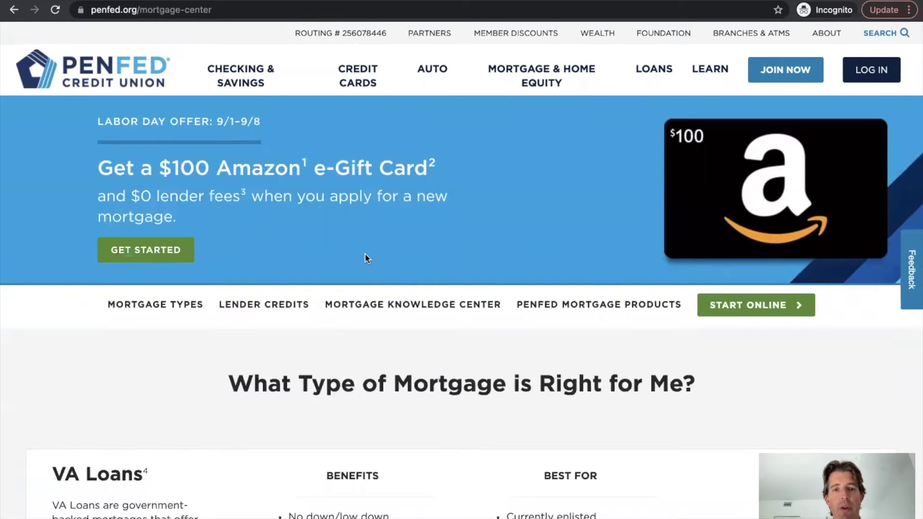
{"action": "scroll", "coordinate": [366, 258], "scroll_direction": "down", "scroll_amount": 1}
{"action": "scroll", "coordinate": [365, 257], "scroll_direction": "up", "scroll_amount": 1}
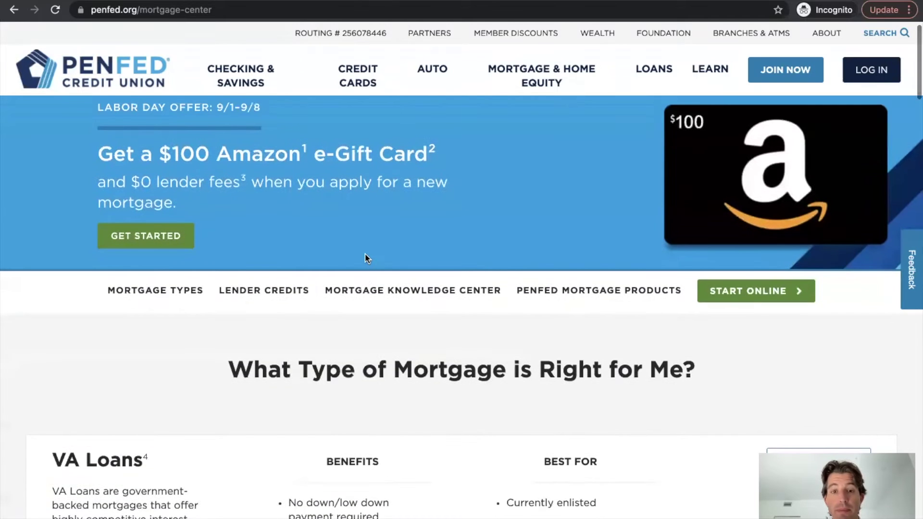
{"action": "scroll", "coordinate": [367, 259], "scroll_direction": "down", "scroll_amount": 1}
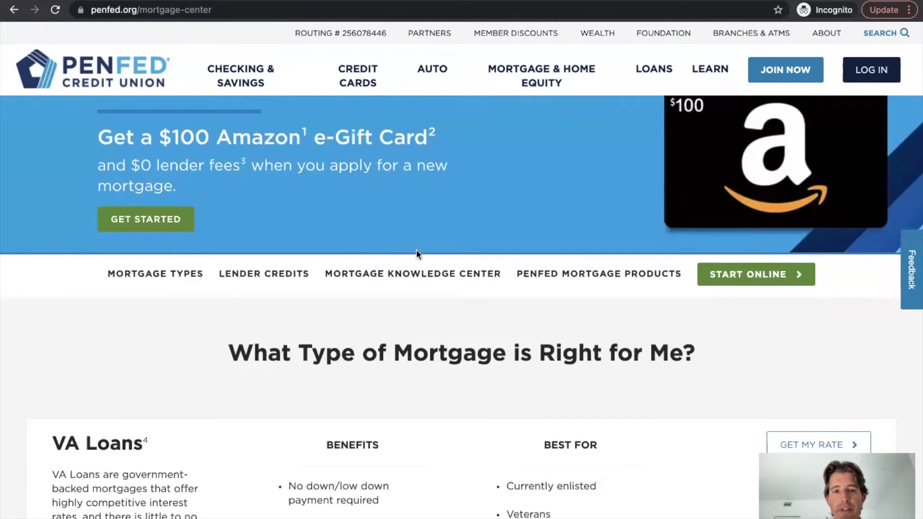
{"action": "scroll", "coordinate": [417, 254], "scroll_direction": "down", "scroll_amount": 2}
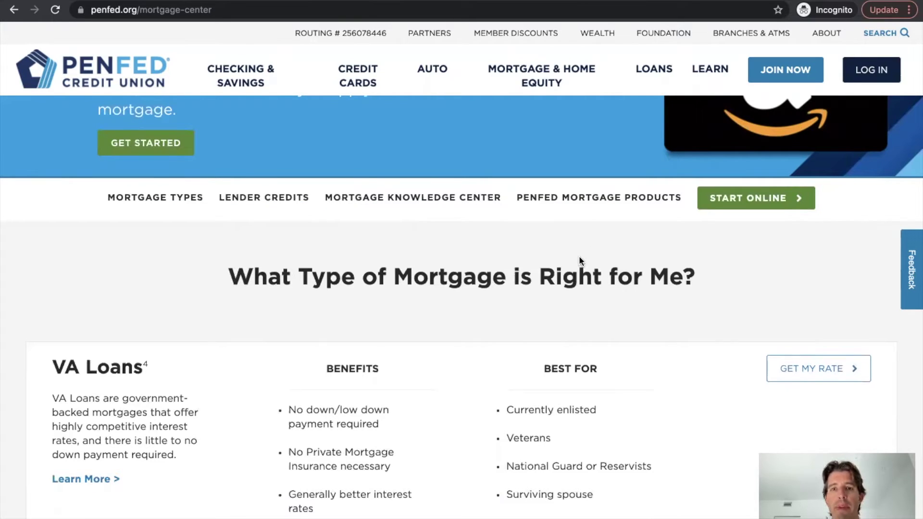
- Scroll down the Mortgage Center and choose GET MY RATE in the Conventional Fixed row
{"action": "scroll", "coordinate": [579, 261], "scroll_direction": "up", "scroll_amount": 3}
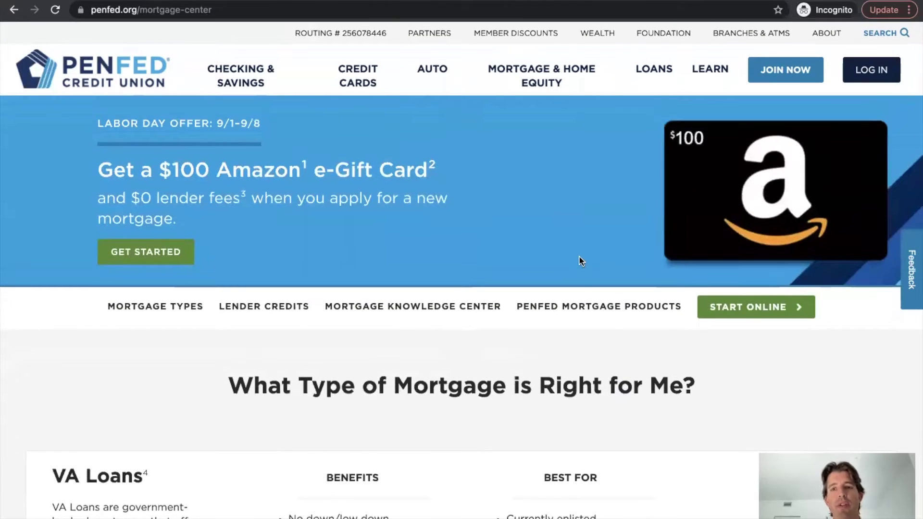
{"action": "scroll", "coordinate": [579, 258], "scroll_direction": "down", "scroll_amount": 3}
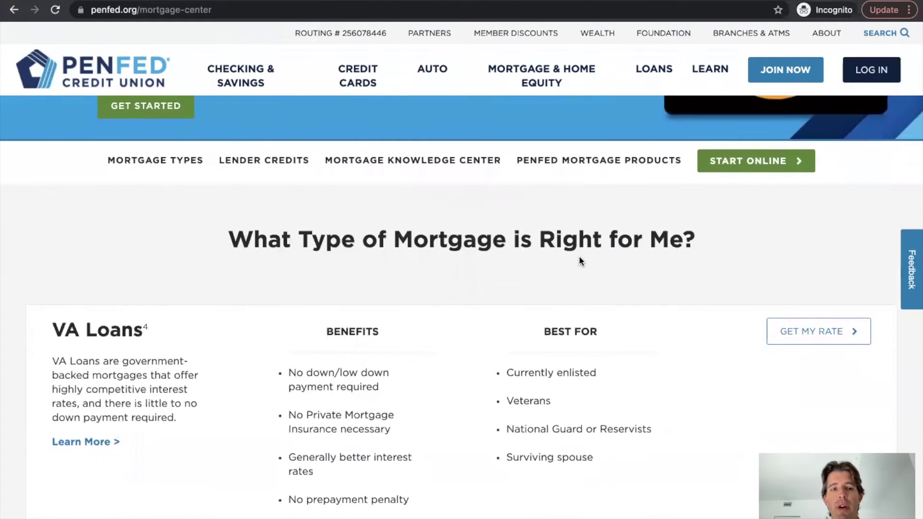
{"action": "scroll", "coordinate": [579, 260], "scroll_direction": "down", "scroll_amount": 2}
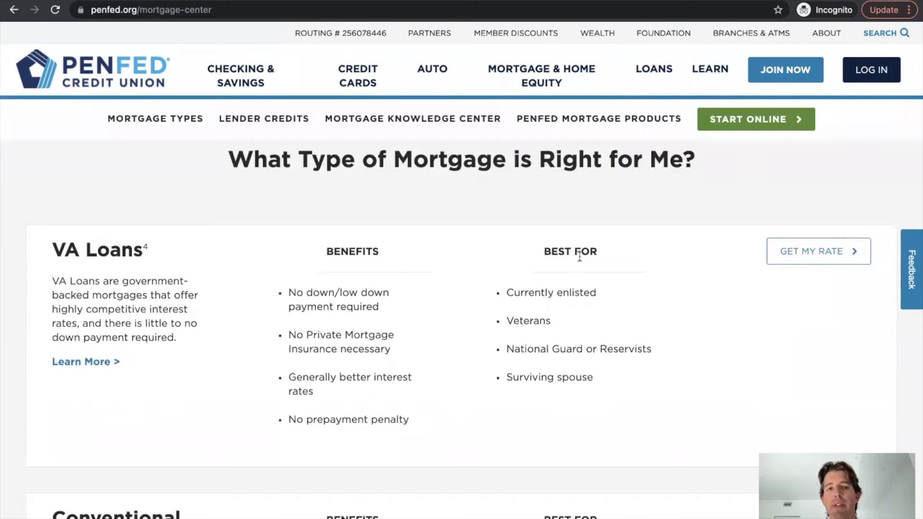
{"action": "scroll", "coordinate": [579, 257], "scroll_direction": "down", "scroll_amount": 2}
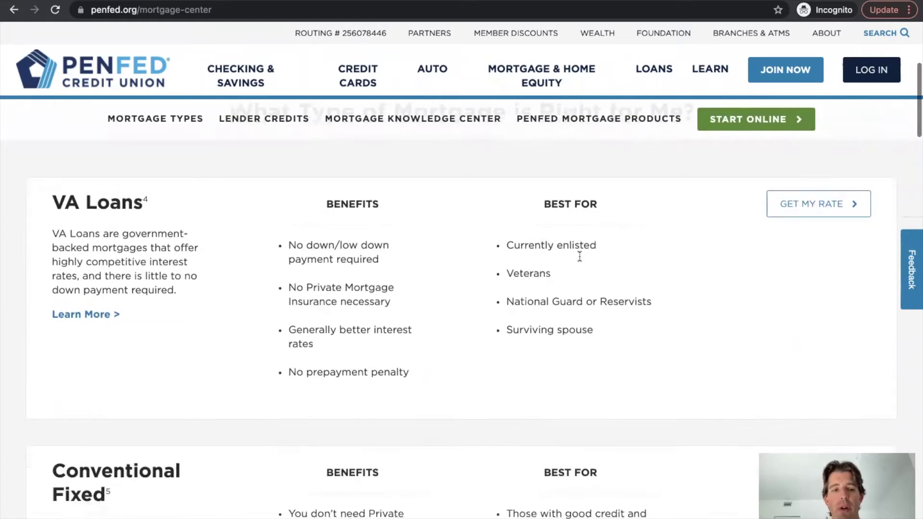
{"action": "scroll", "coordinate": [520, 304], "scroll_direction": "down", "scroll_amount": 6}
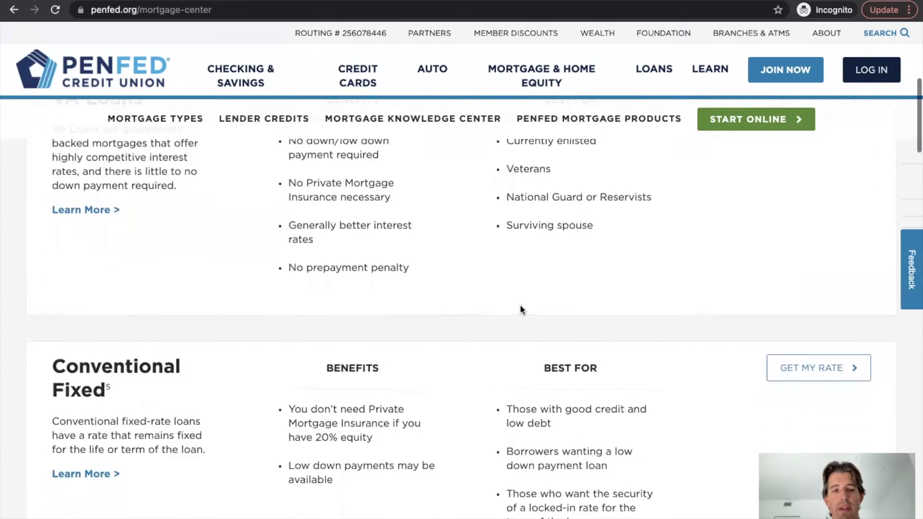
{"action": "scroll", "coordinate": [520, 305], "scroll_direction": "down", "scroll_amount": 15}
{"action": "scroll", "coordinate": [521, 308], "scroll_direction": "down", "scroll_amount": 6}
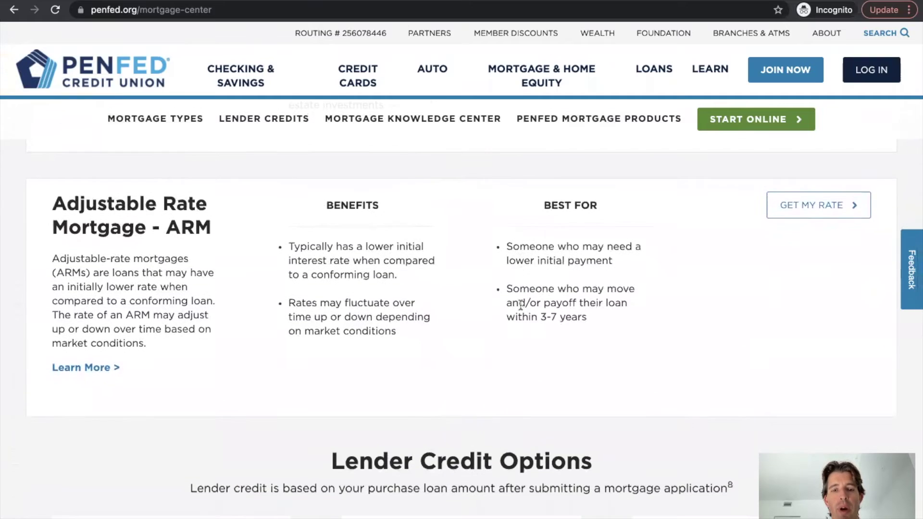
{"action": "scroll", "coordinate": [520, 304], "scroll_direction": "down", "scroll_amount": 6}
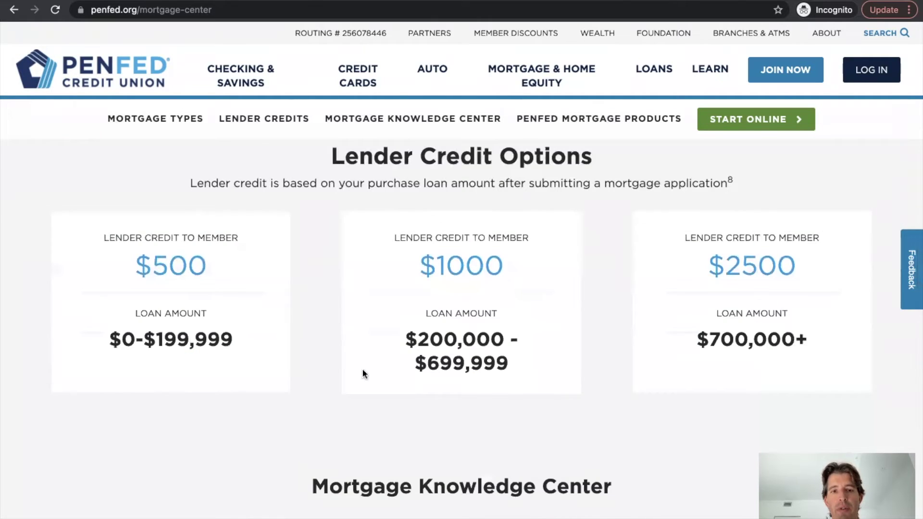
{"action": "scroll", "coordinate": [578, 354], "scroll_direction": "down", "scroll_amount": 3}
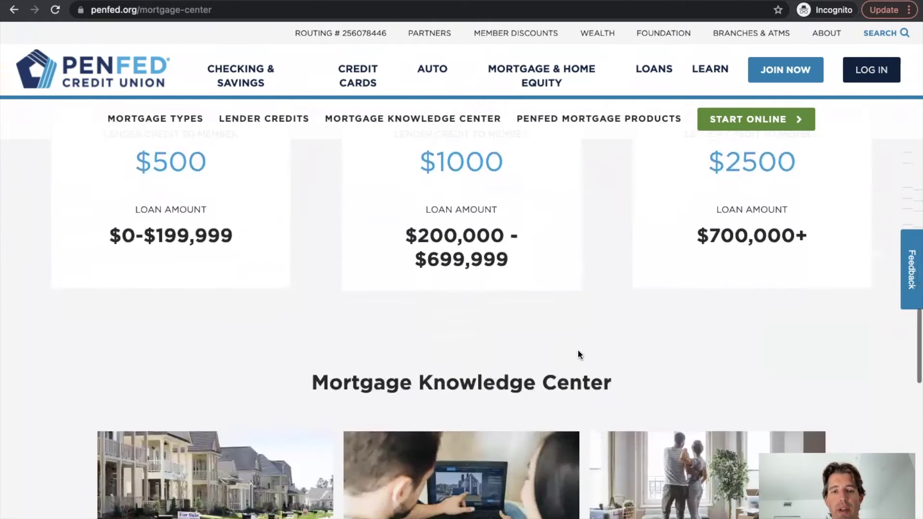
{"action": "scroll", "coordinate": [579, 355], "scroll_direction": "up", "scroll_amount": 20}
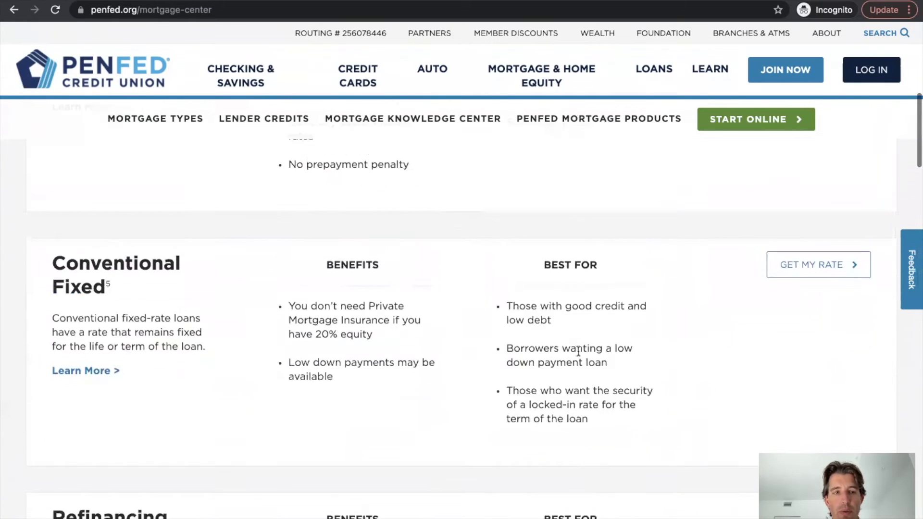
{"action": "scroll", "coordinate": [578, 349], "scroll_direction": "down", "scroll_amount": 3}
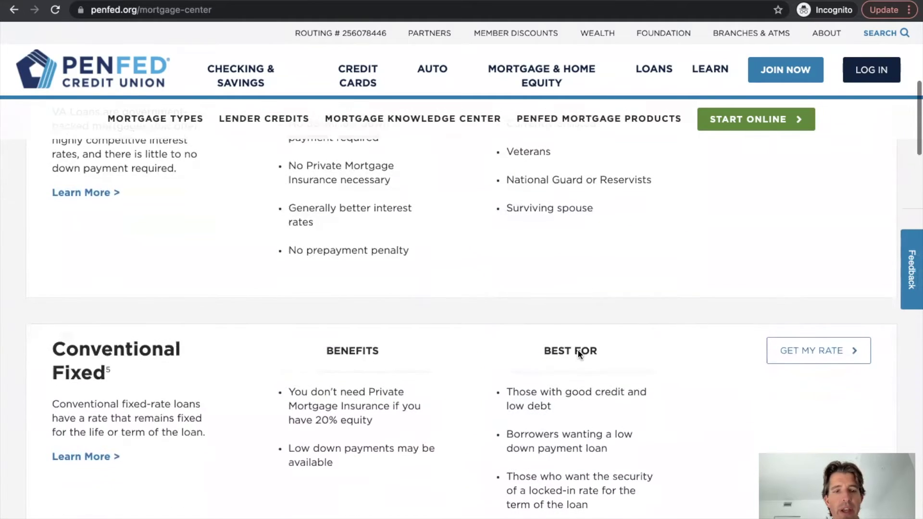
{"action": "scroll", "coordinate": [578, 349], "scroll_direction": "up", "scroll_amount": 2}
{"action": "scroll", "coordinate": [578, 351], "scroll_direction": "down", "scroll_amount": 5}
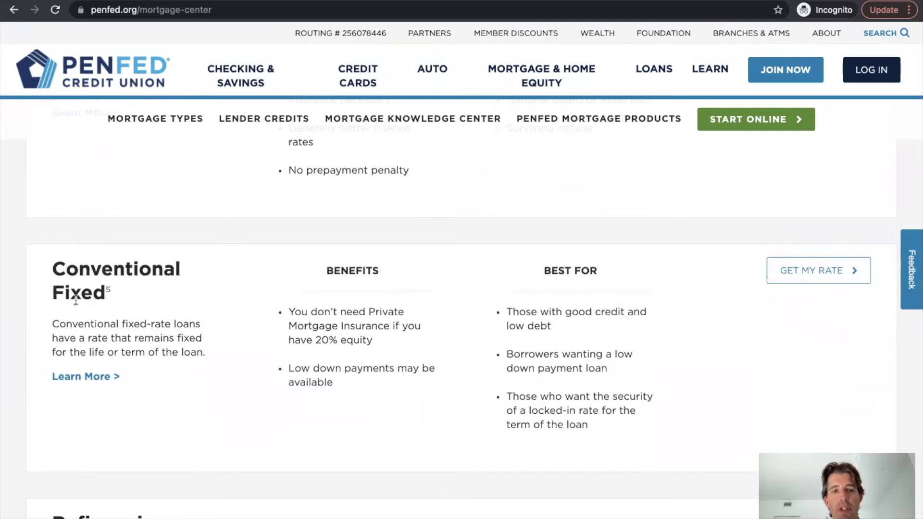
{"action": "left_click", "coordinate": [817, 267]}
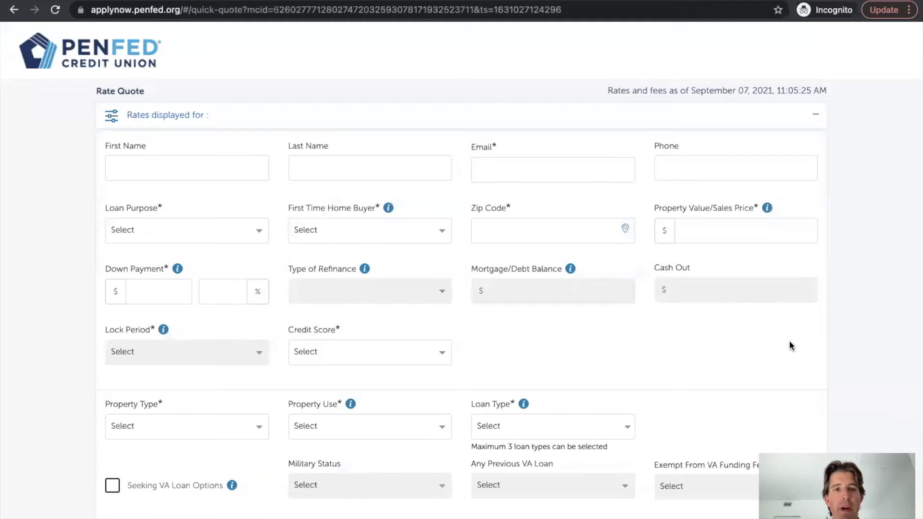
- Enter the applicant's first name, last name, e-mail address and phone number
{"action": "scroll", "coordinate": [791, 346], "scroll_direction": "down", "scroll_amount": 4}
{"action": "scroll", "coordinate": [792, 346], "scroll_direction": "up", "scroll_amount": 4}
{"action": "left_click", "coordinate": [163, 163]}
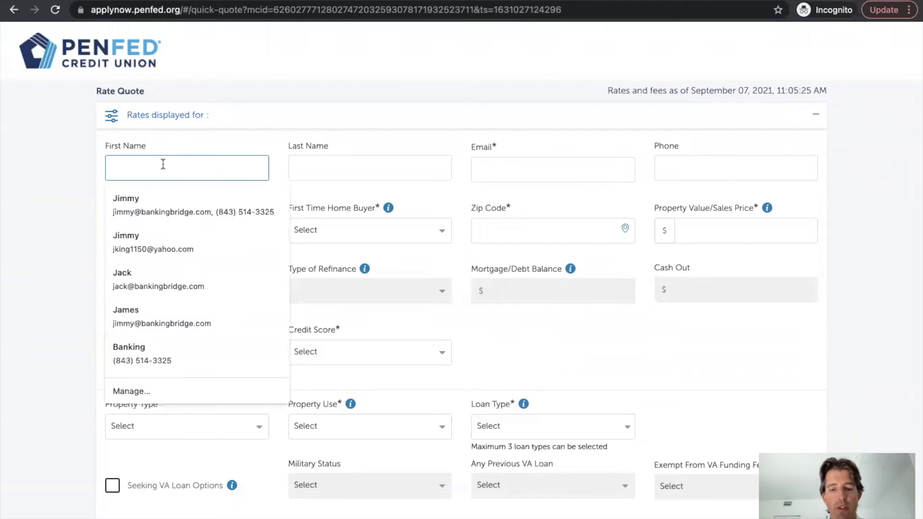
{"action": "type", "text": "James"}
{"action": "key", "text": "Tab"}
{"action": "type", "text": "Joyce"}
{"action": "key", "text": "Tab"}
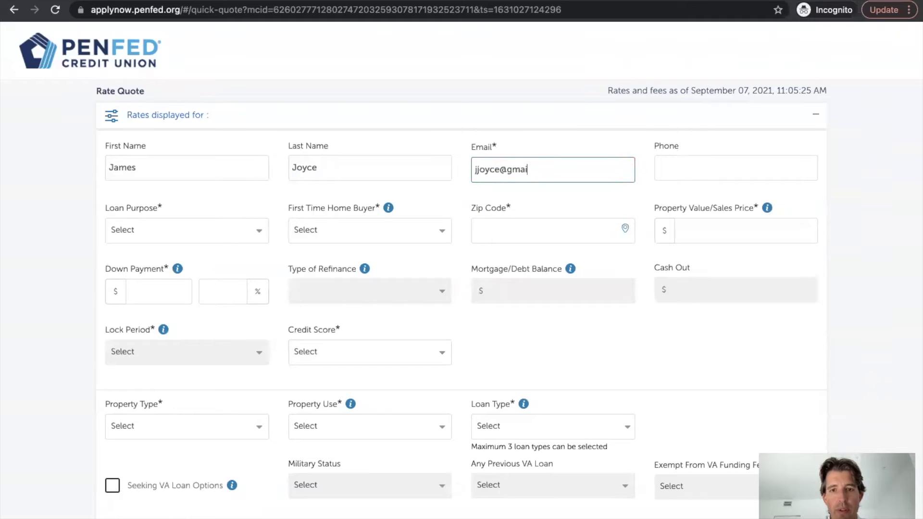
{"action": "key", "text": "Tab"}
{"action": "type", "text": "803-111-1111"}
{"action": "key", "text": "Tab"}
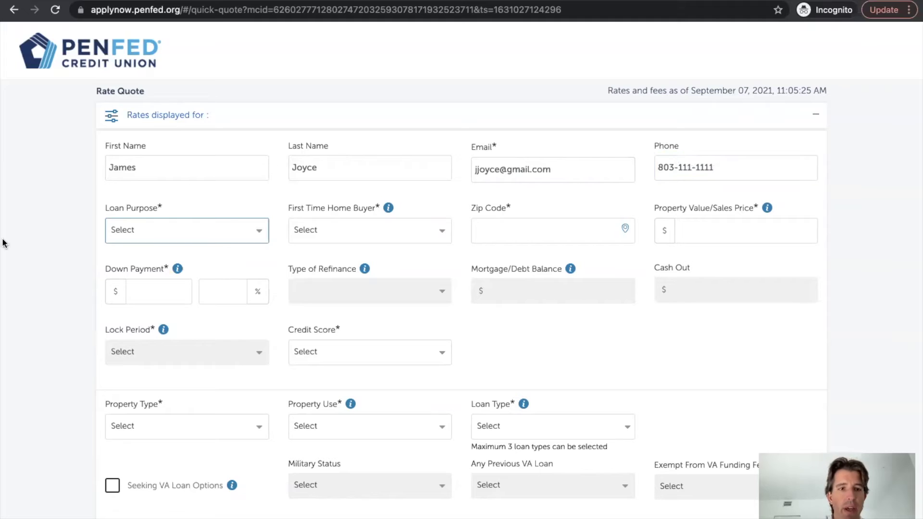
- Set Purchase, not a first-time buyer, the Mount Pleasant zip, $500,000 value and $100,000 down
{"action": "left_click", "coordinate": [233, 228]}
{"action": "left_click", "coordinate": [156, 253]}
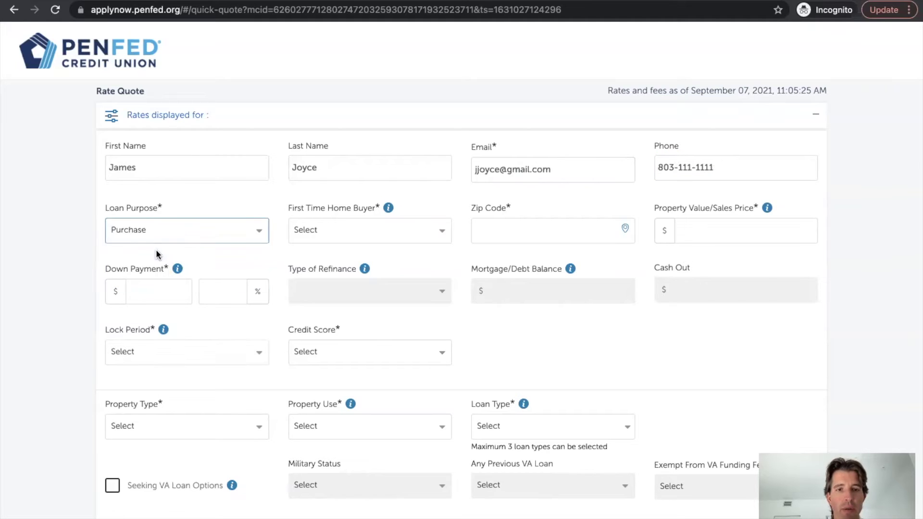
{"action": "left_click", "coordinate": [319, 240]}
{"action": "left_click", "coordinate": [319, 273]}
{"action": "left_click", "coordinate": [489, 236]}
{"action": "type", "text": "20464"}
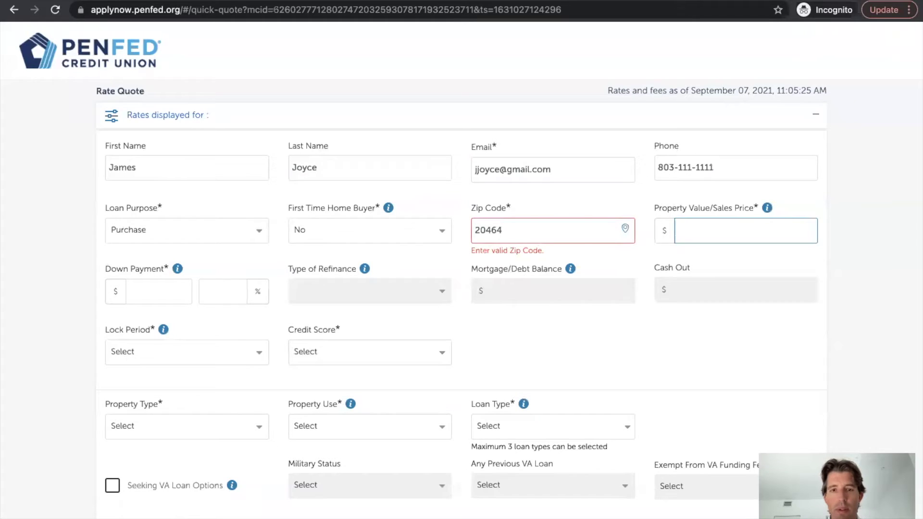
{"action": "key", "text": "BackSpace"}
{"action": "key", "text": "BackSpace"}
{"action": "key", "text": "BackSpace"}
{"action": "key", "text": "BackSpace"}
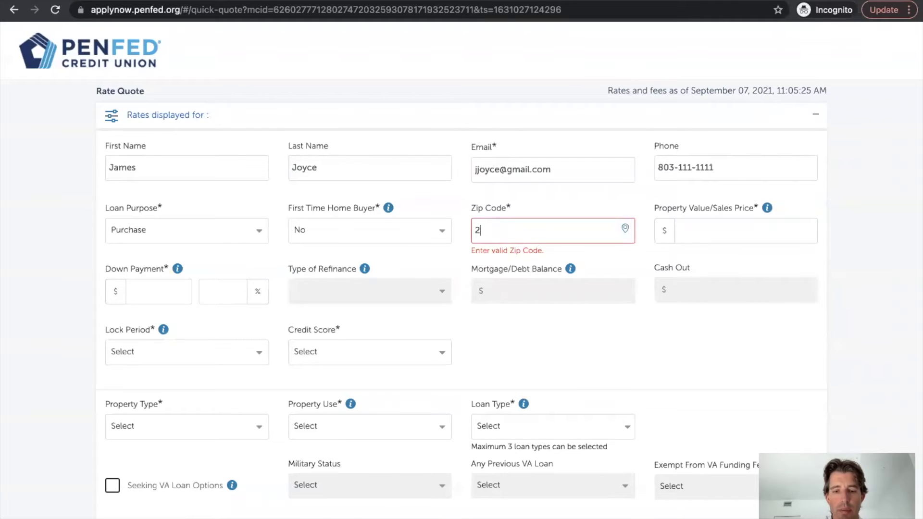
{"action": "type", "text": "9464"}
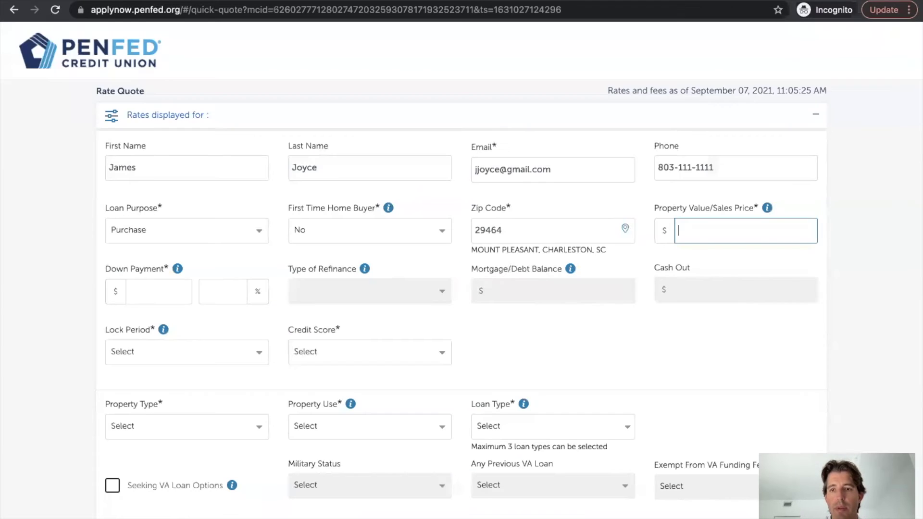
{"action": "type", "text": "5000000"}
{"action": "key", "text": "Tab"}
{"action": "type", "text": "100000"}
{"action": "key", "text": "Tab"}
{"action": "key", "text": "Tab"}
- Choose a 45 Days lock, Excellent (740+) credit, Single family, Primary Residence and 30 Yr Fixed
{"action": "left_click", "coordinate": [207, 355]}
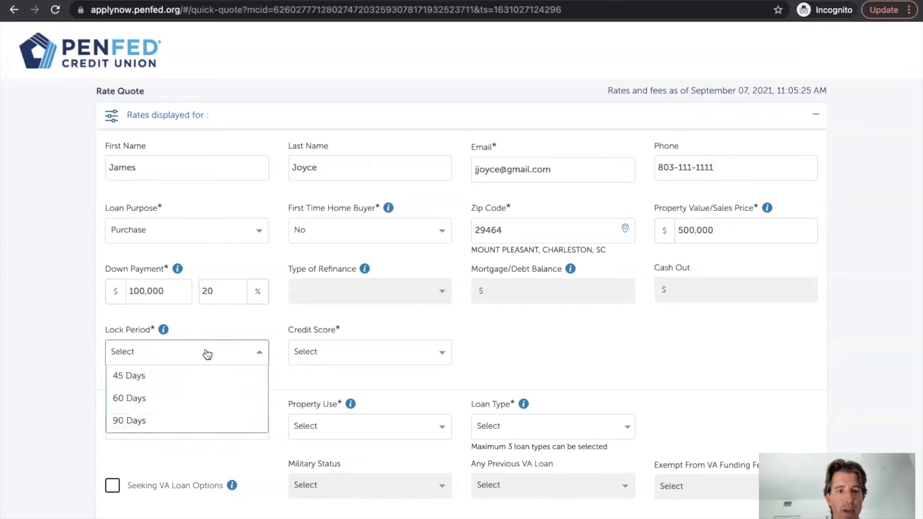
{"action": "left_click", "coordinate": [192, 378]}
{"action": "left_click", "coordinate": [317, 355]}
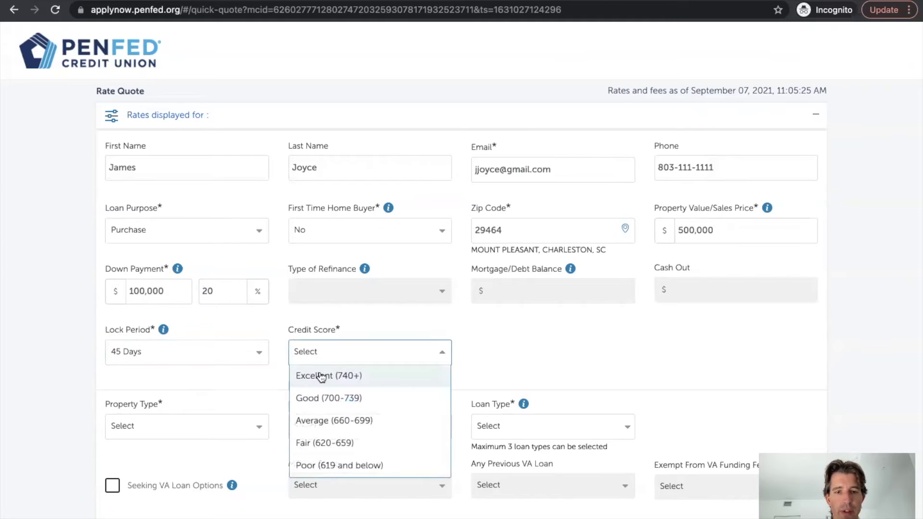
{"action": "left_click", "coordinate": [319, 375]}
{"action": "scroll", "coordinate": [319, 371], "scroll_direction": "down", "scroll_amount": 3}
{"action": "left_click", "coordinate": [248, 308]}
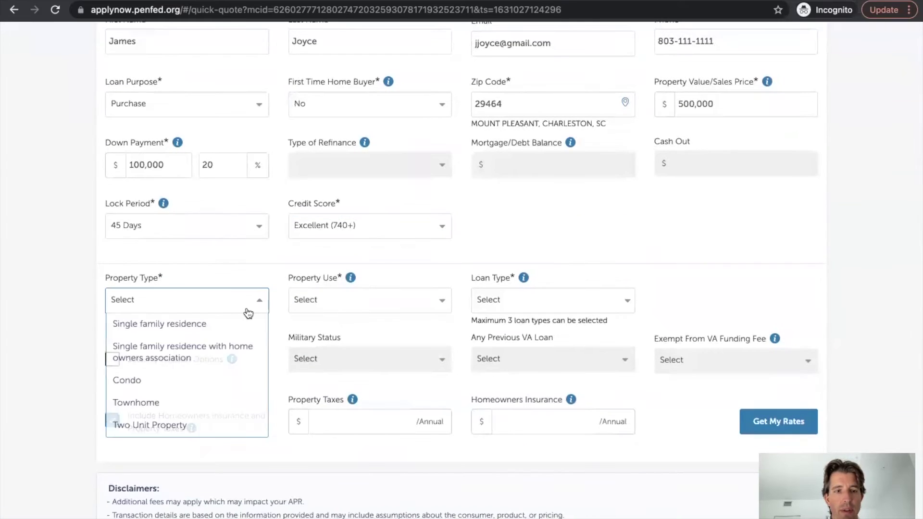
{"action": "left_click", "coordinate": [228, 322]}
{"action": "left_click", "coordinate": [336, 301]}
{"action": "left_click", "coordinate": [336, 324]}
{"action": "left_click", "coordinate": [497, 302]}
{"action": "left_click", "coordinate": [503, 339]}
- Enter 2000 for annual property taxes and submit the form with Get My Rates
{"action": "scroll", "coordinate": [505, 366], "scroll_direction": "down", "scroll_amount": 3}
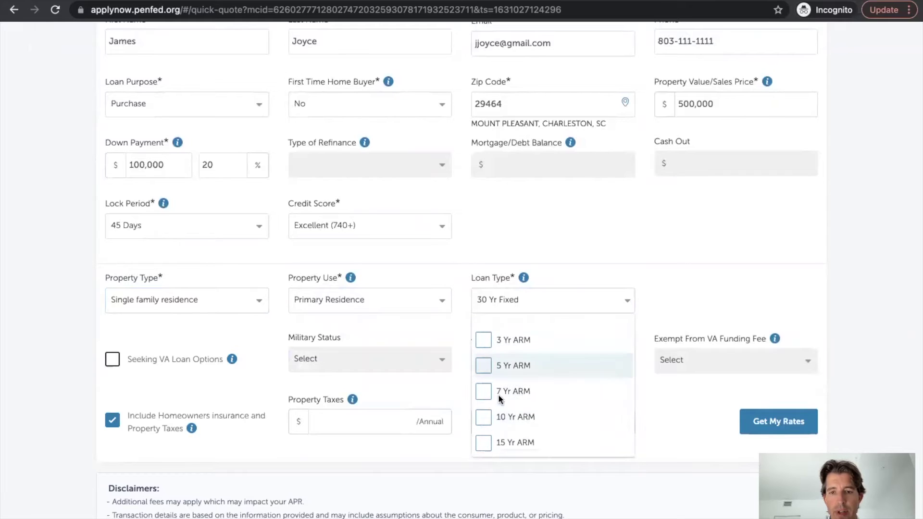
{"action": "scroll", "coordinate": [458, 226], "scroll_direction": "down", "scroll_amount": 1}
{"action": "scroll", "coordinate": [495, 330], "scroll_direction": "up", "scroll_amount": 3}
{"action": "left_click", "coordinate": [456, 193]}
{"action": "scroll", "coordinate": [456, 192], "scroll_direction": "down", "scroll_amount": 2}
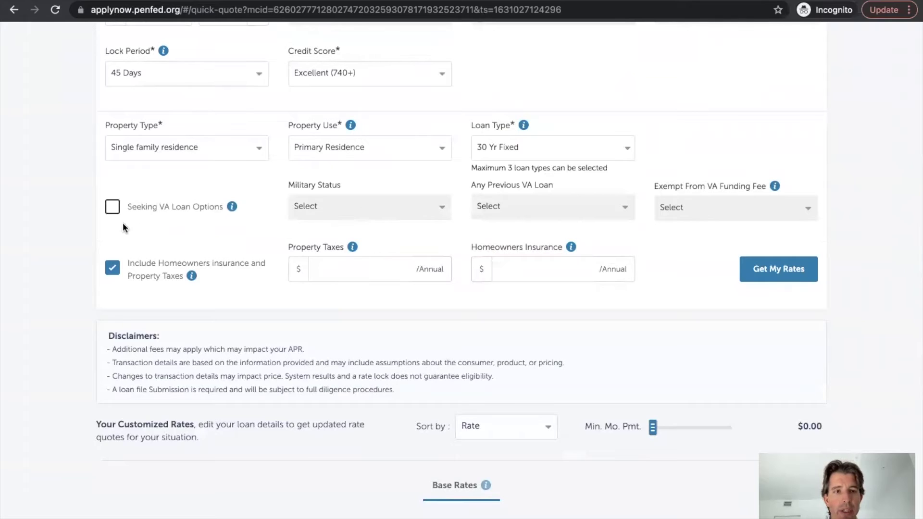
{"action": "left_click", "coordinate": [392, 274]}
{"action": "type", "text": "2000"}
{"action": "key", "text": "Tab"}
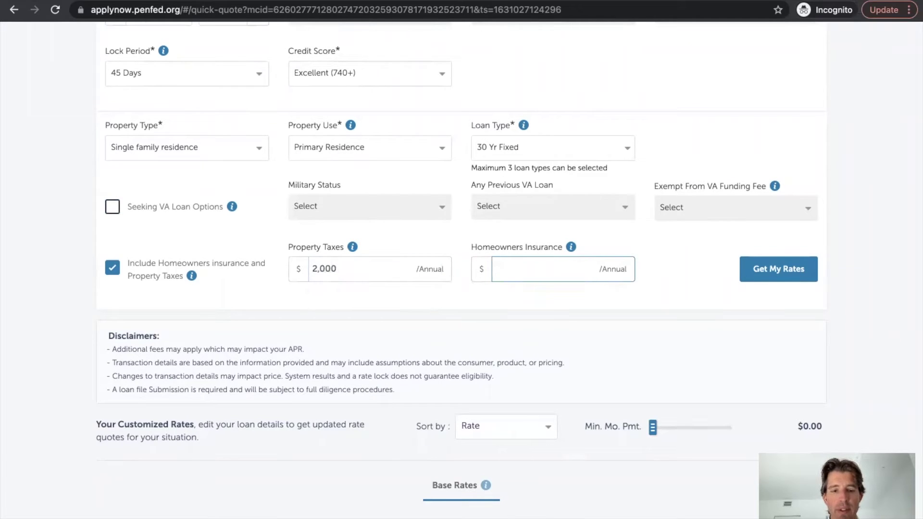
{"action": "left_click", "coordinate": [749, 270]}
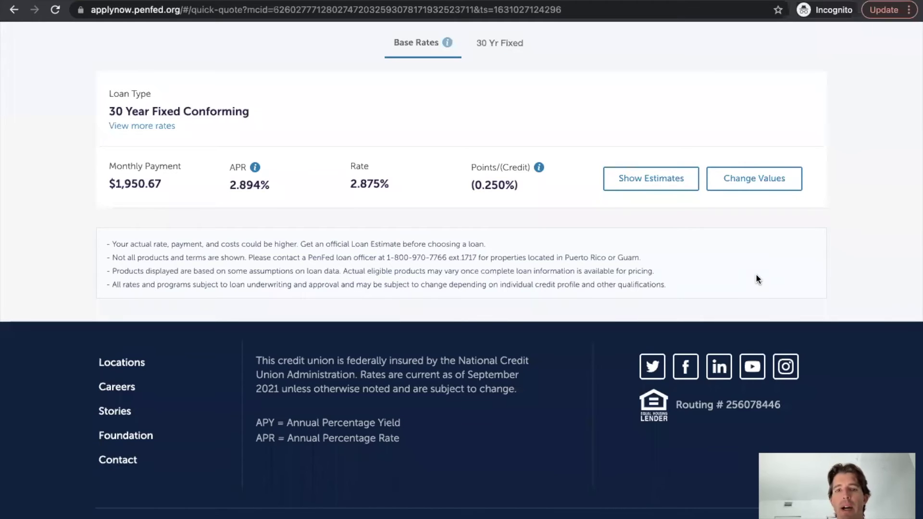
- Scroll the quote results to the Base Rates row: 30 Year Fixed Conforming at 2.875%, $1,950.67/month
{"action": "scroll", "coordinate": [756, 274], "scroll_direction": "up", "scroll_amount": 6}
{"action": "scroll", "coordinate": [757, 274], "scroll_direction": "down", "scroll_amount": 1}
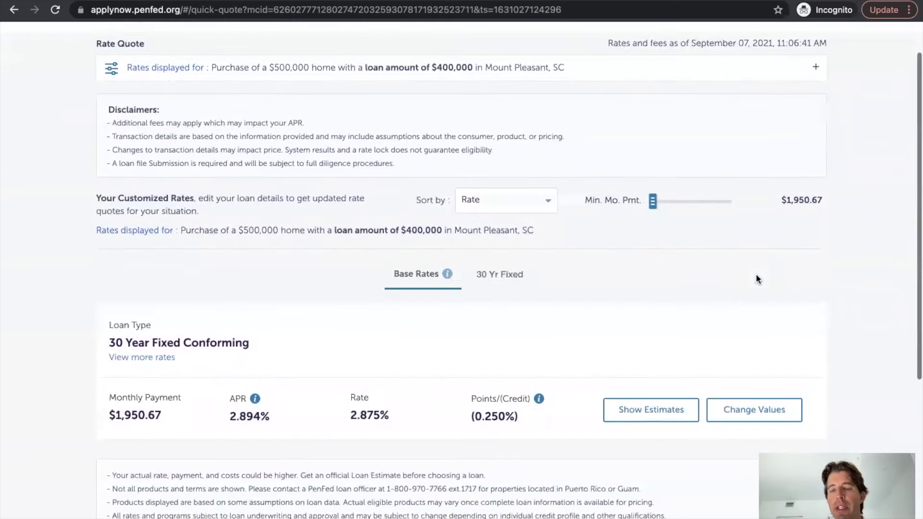
{"action": "scroll", "coordinate": [757, 276], "scroll_direction": "down", "scroll_amount": 1}
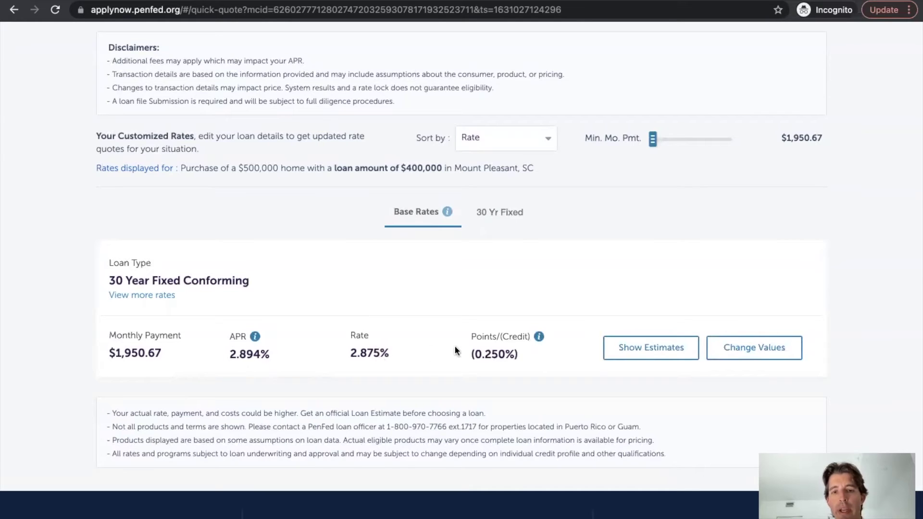
- Open View more rates under 30 Year Fixed Conforming and scroll the list from 2.125%
{"action": "scroll", "coordinate": [514, 356], "scroll_direction": "up", "scroll_amount": 1}
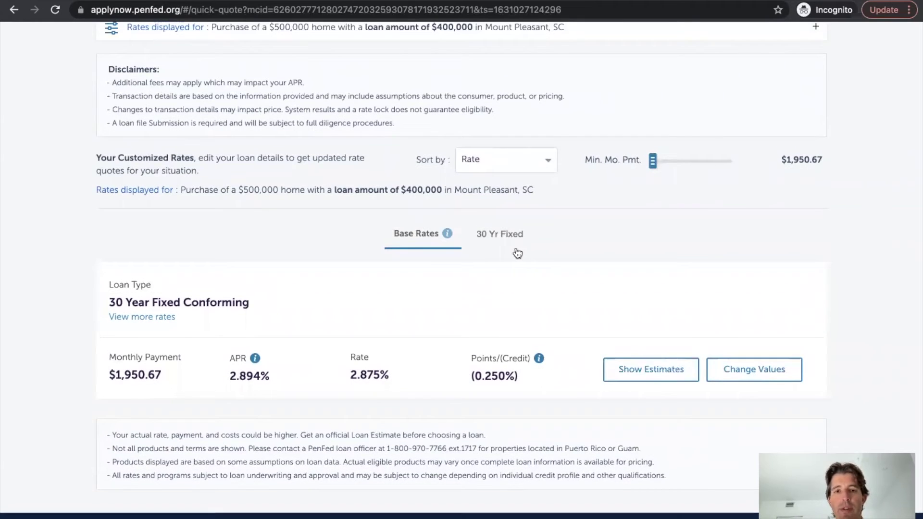
{"action": "scroll", "coordinate": [561, 320], "scroll_direction": "up", "scroll_amount": 1}
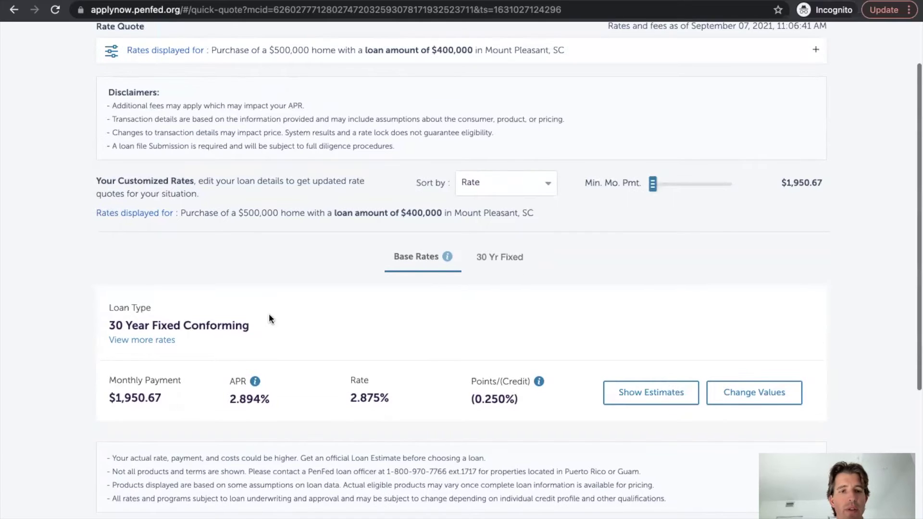
{"action": "left_click", "coordinate": [136, 340]}
{"action": "scroll", "coordinate": [350, 320], "scroll_direction": "down", "scroll_amount": 8}
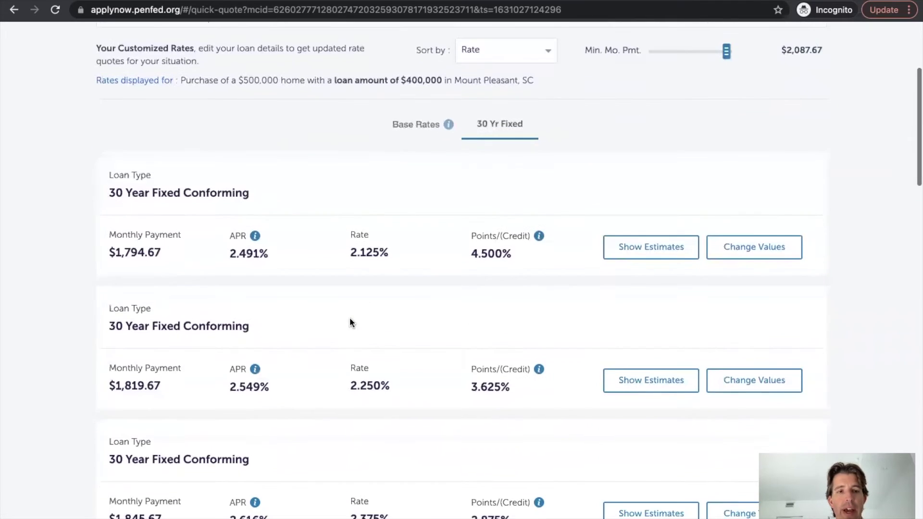
{"action": "scroll", "coordinate": [350, 323], "scroll_direction": "down", "scroll_amount": 1}
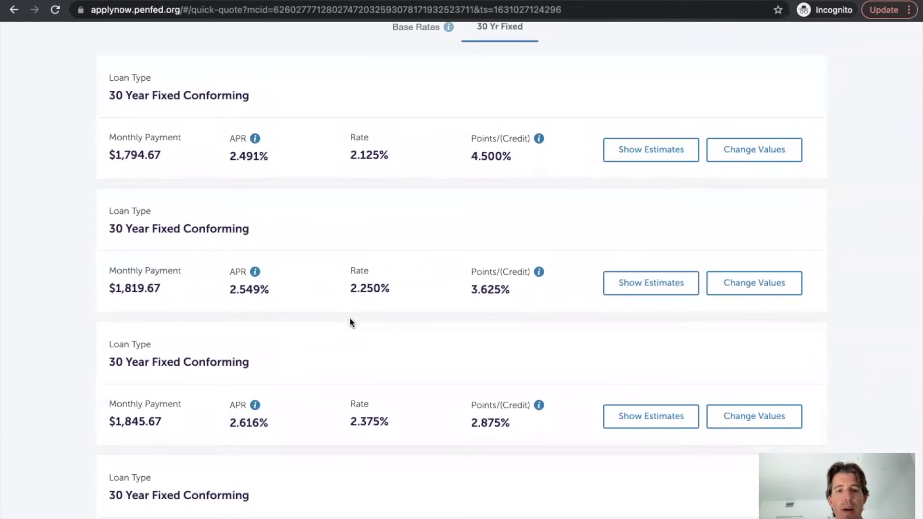
{"action": "scroll", "coordinate": [351, 322], "scroll_direction": "down", "scroll_amount": 5}
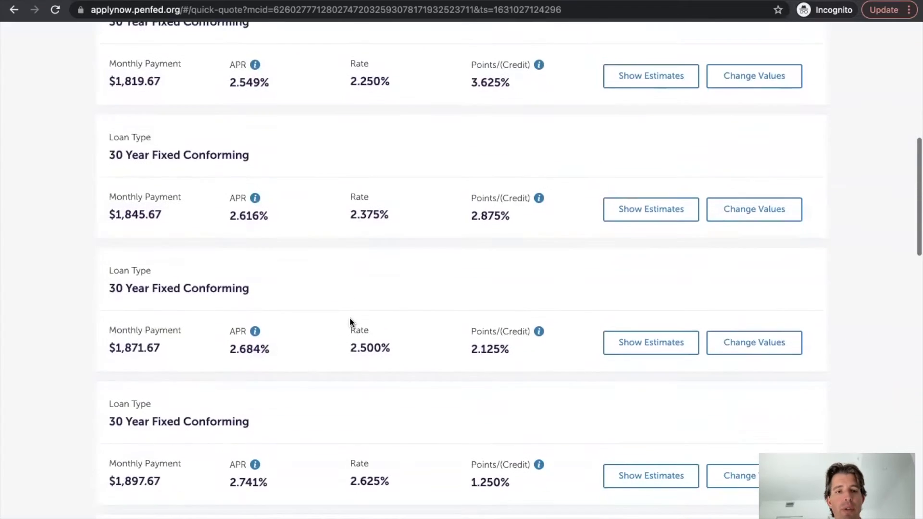
{"action": "scroll", "coordinate": [350, 322], "scroll_direction": "down", "scroll_amount": 8}
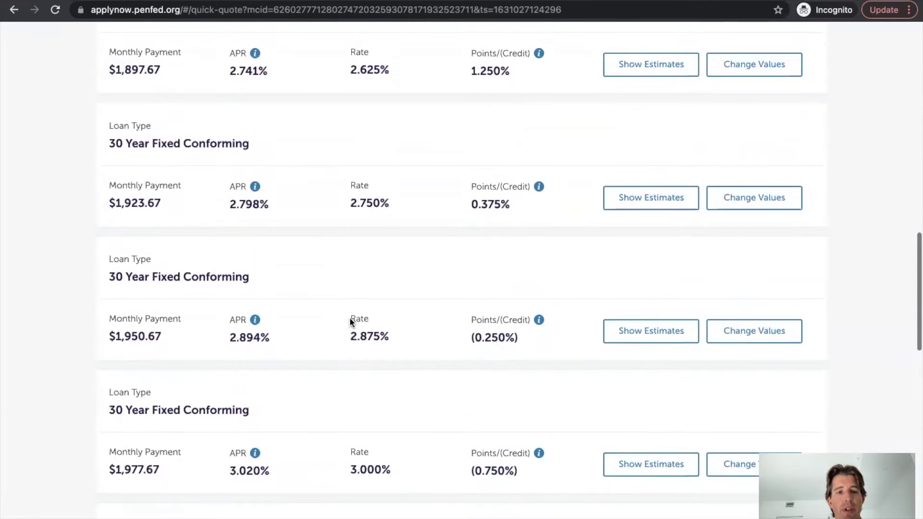
{"action": "scroll", "coordinate": [350, 319], "scroll_direction": "up", "scroll_amount": 18}
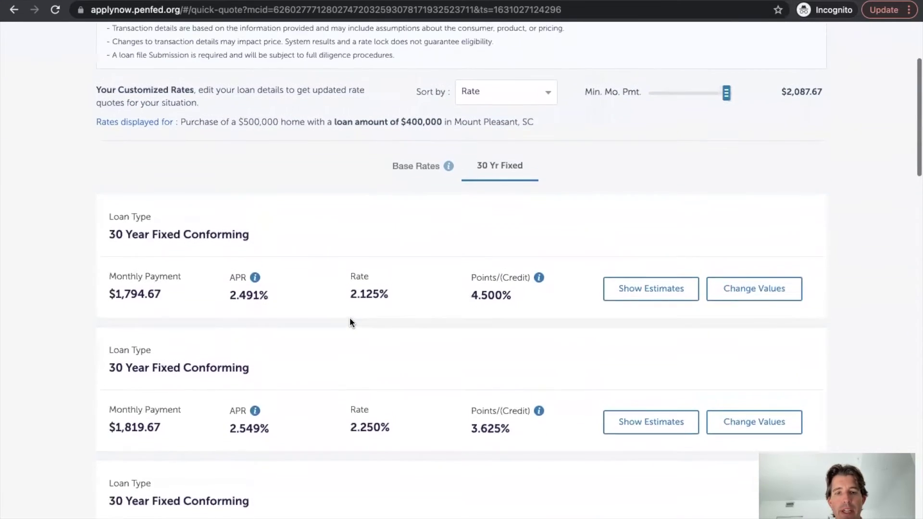
{"action": "scroll", "coordinate": [350, 321], "scroll_direction": "down", "scroll_amount": 1}
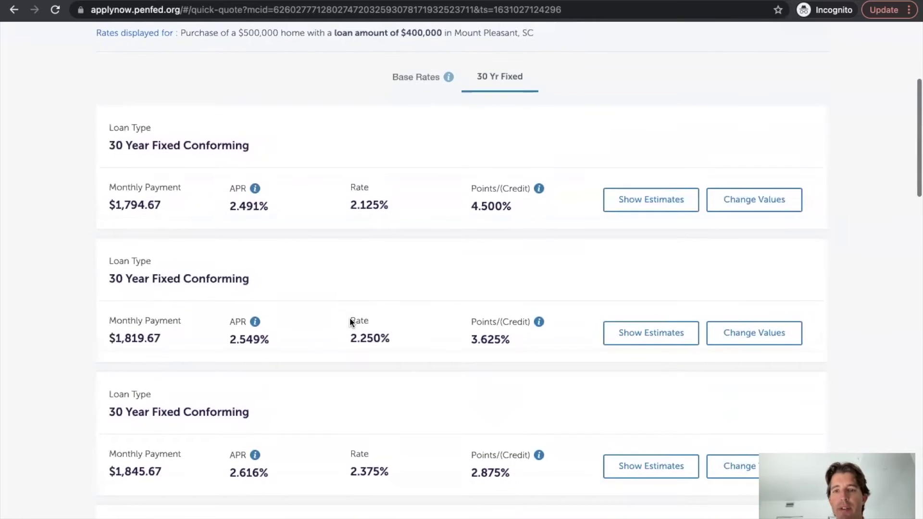
- Show the estimates for the 2.125% loan, look them over, then hide them again
{"action": "left_click", "coordinate": [653, 205]}
{"action": "scroll", "coordinate": [653, 205], "scroll_direction": "down", "scroll_amount": 3}
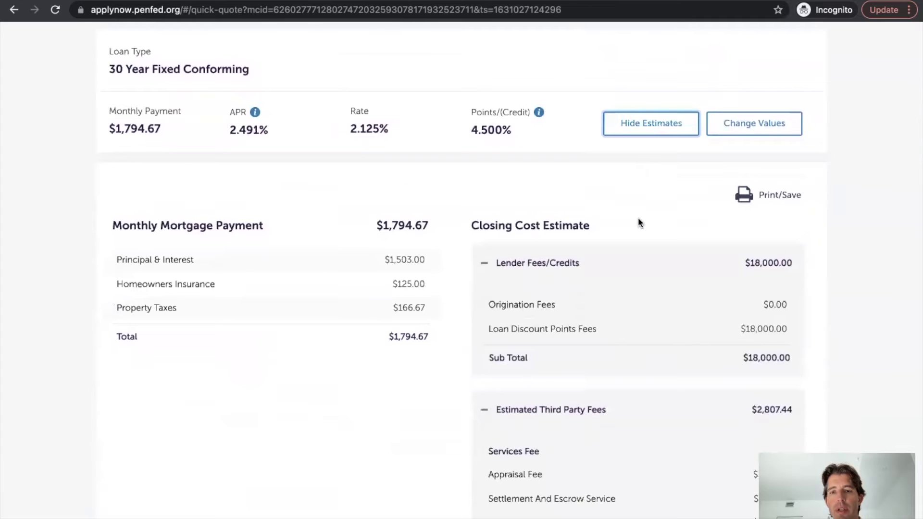
{"action": "scroll", "coordinate": [639, 217], "scroll_direction": "down", "scroll_amount": 1}
{"action": "scroll", "coordinate": [638, 211], "scroll_direction": "up", "scroll_amount": 2}
{"action": "left_click", "coordinate": [640, 185]}
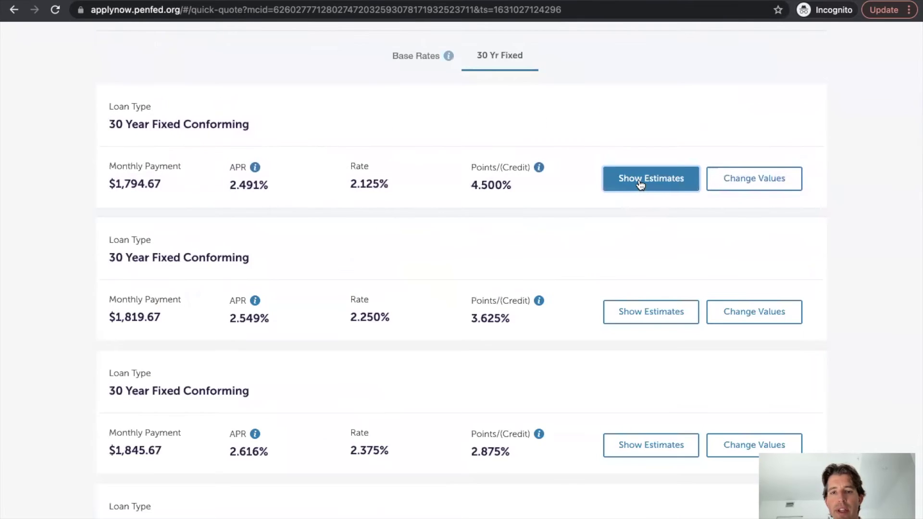
- Show Estimates on the 2.750% row ($1,923.67/month) and scroll through its cost breakdown
{"action": "scroll", "coordinate": [639, 185], "scroll_direction": "down", "scroll_amount": 5}
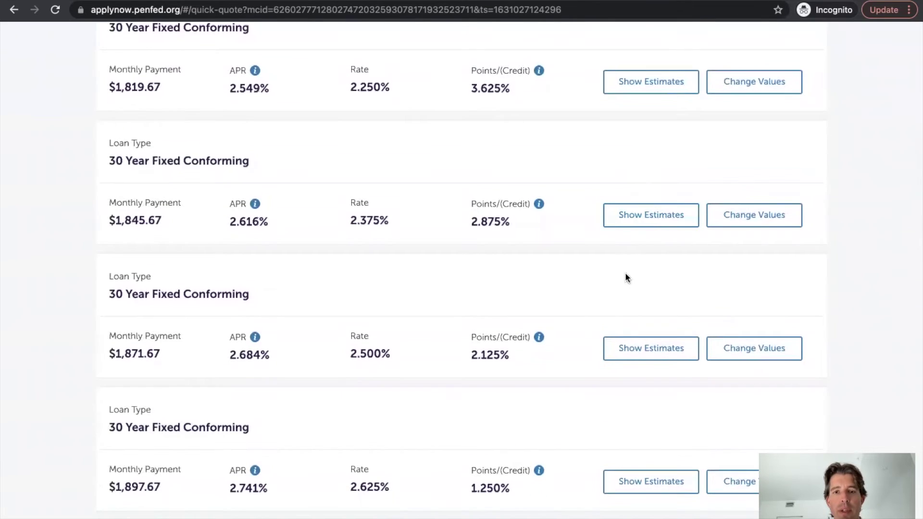
{"action": "scroll", "coordinate": [627, 276], "scroll_direction": "down", "scroll_amount": 1}
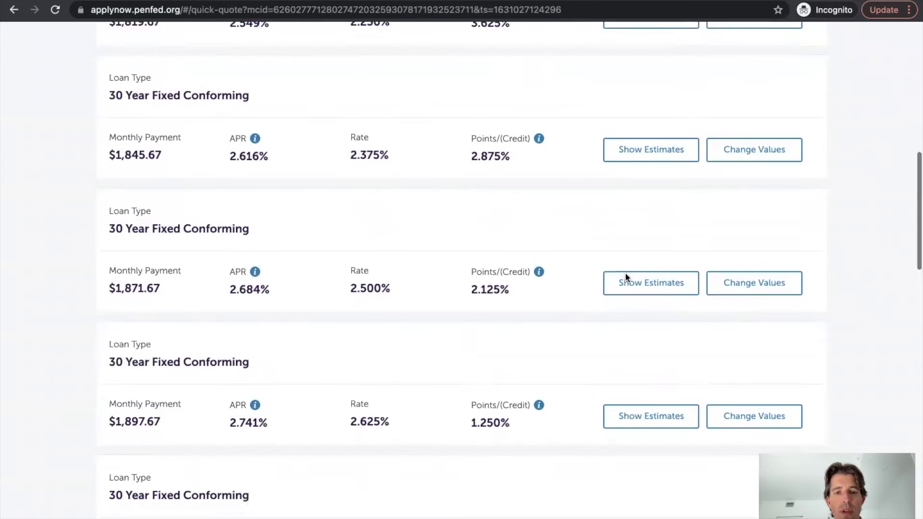
{"action": "scroll", "coordinate": [626, 277], "scroll_direction": "down", "scroll_amount": 2}
{"action": "scroll", "coordinate": [627, 277], "scroll_direction": "down", "scroll_amount": 2}
{"action": "scroll", "coordinate": [627, 278], "scroll_direction": "down", "scroll_amount": 1}
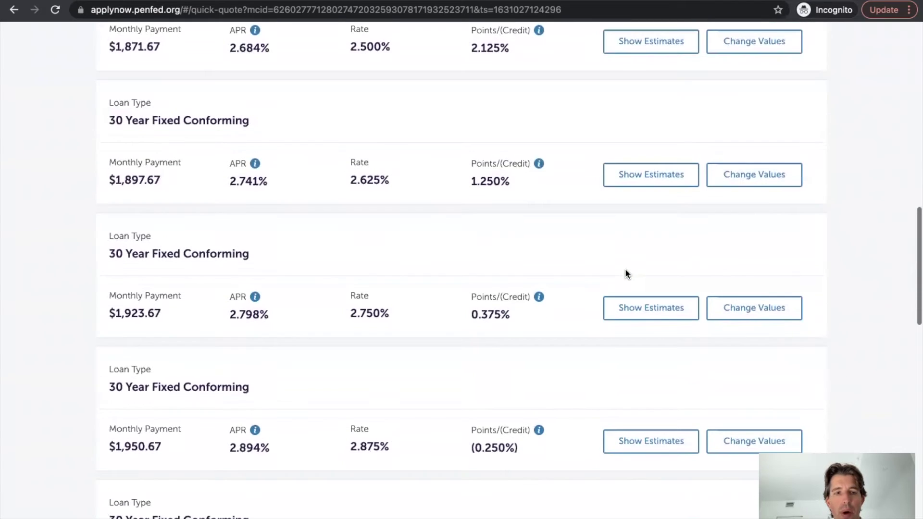
{"action": "scroll", "coordinate": [529, 312], "scroll_direction": "down", "scroll_amount": 1}
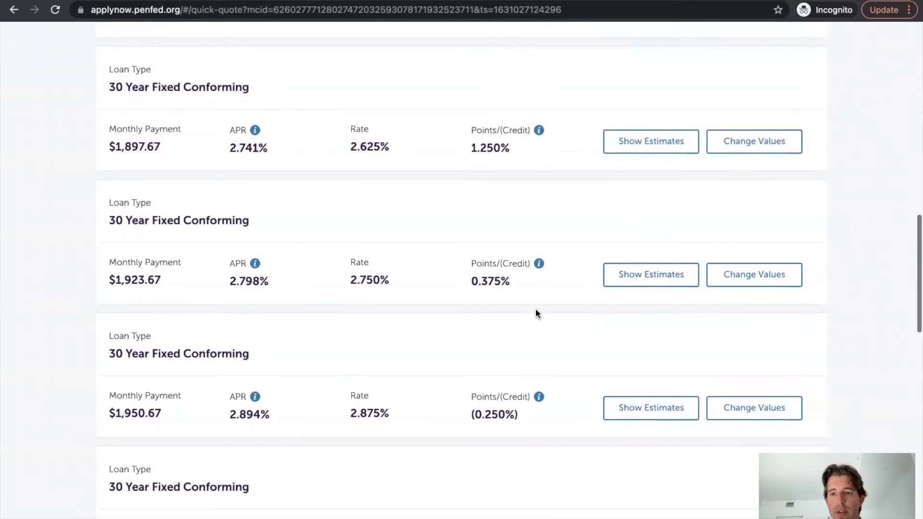
{"action": "left_click", "coordinate": [660, 282]}
{"action": "scroll", "coordinate": [656, 268], "scroll_direction": "down", "scroll_amount": 5}
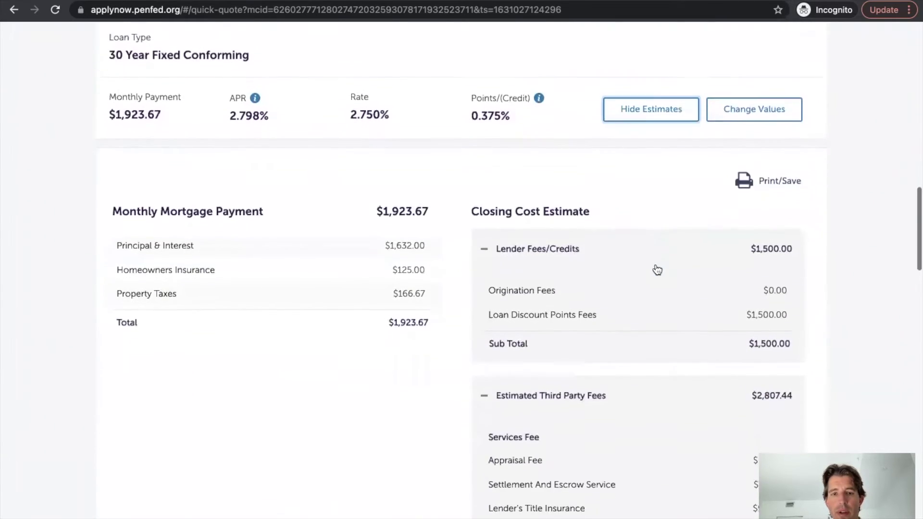
{"action": "scroll", "coordinate": [655, 268], "scroll_direction": "down", "scroll_amount": 1}
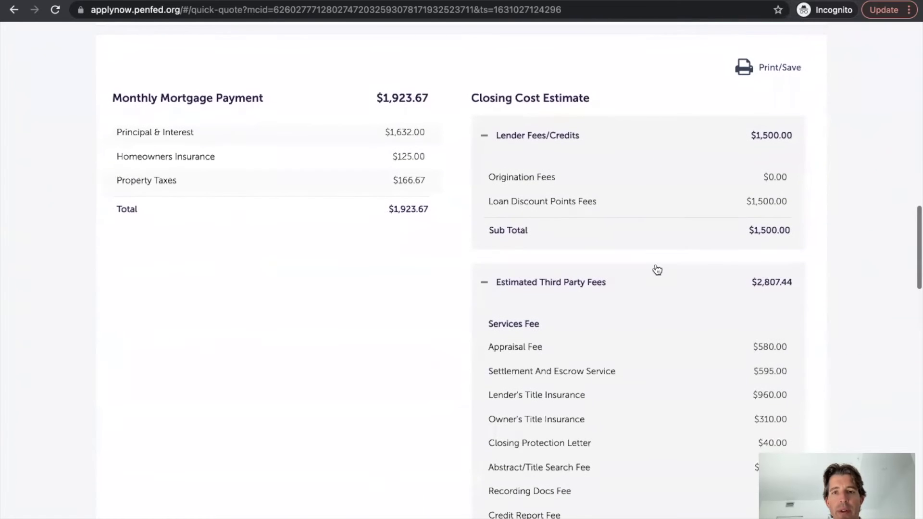
{"action": "scroll", "coordinate": [566, 272], "scroll_direction": "down", "scroll_amount": 2}
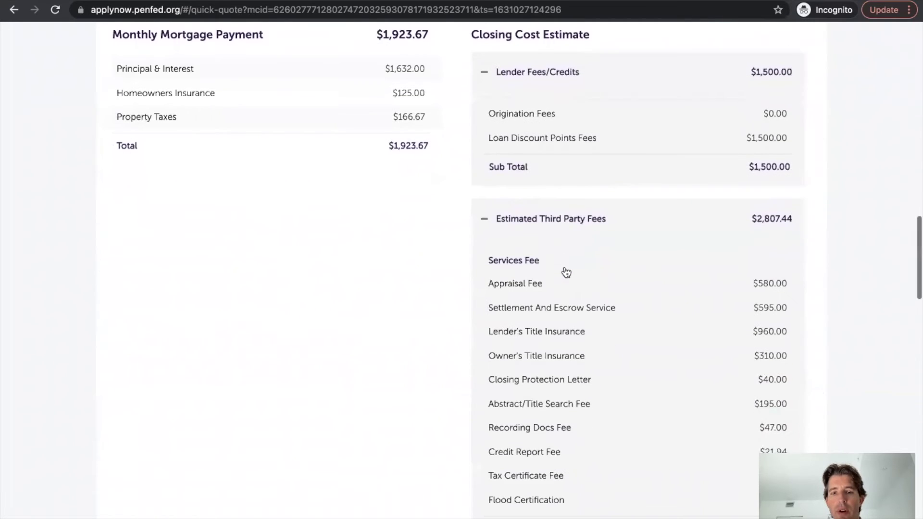
{"action": "scroll", "coordinate": [388, 128], "scroll_direction": "up", "scroll_amount": 2}
{"action": "scroll", "coordinate": [431, 243], "scroll_direction": "down", "scroll_amount": 5}
{"action": "scroll", "coordinate": [431, 243], "scroll_direction": "down", "scroll_amount": 4}
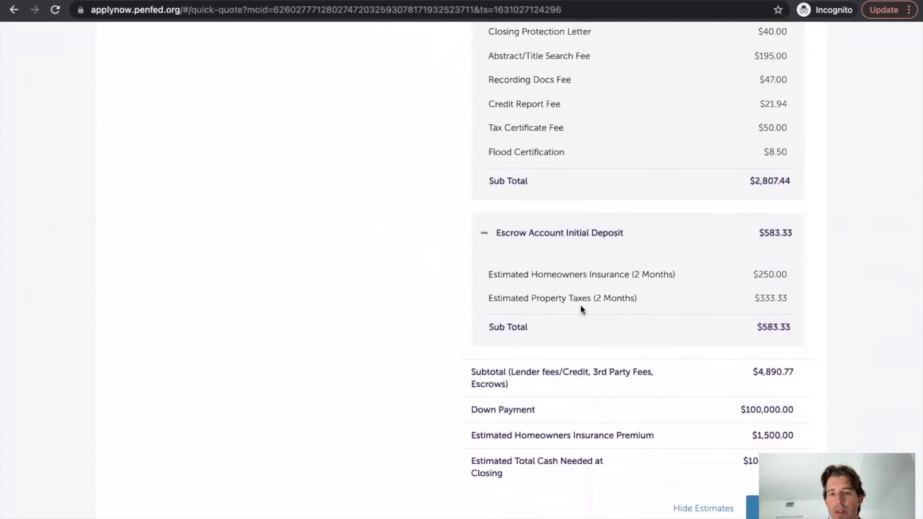
{"action": "scroll", "coordinate": [581, 307], "scroll_direction": "down", "scroll_amount": 2}
{"action": "scroll", "coordinate": [581, 308], "scroll_direction": "up", "scroll_amount": 9}
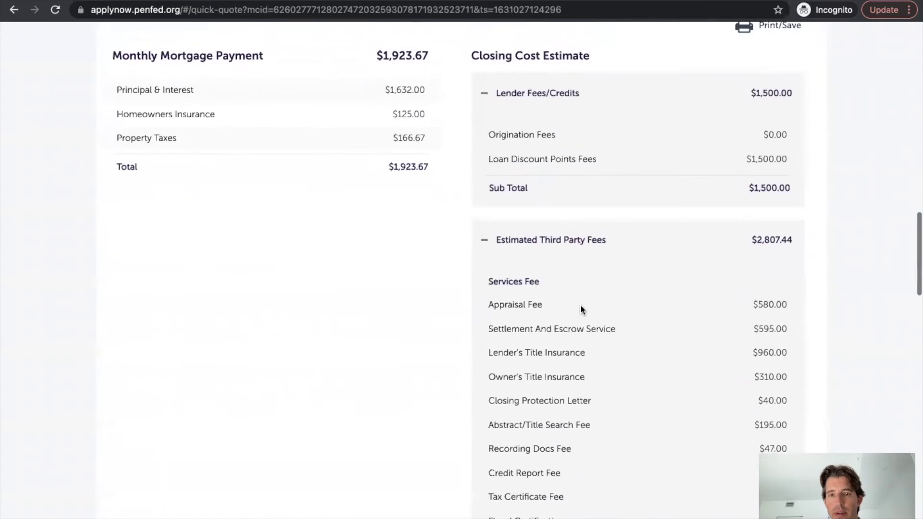
{"action": "scroll", "coordinate": [581, 304], "scroll_direction": "up", "scroll_amount": 3}
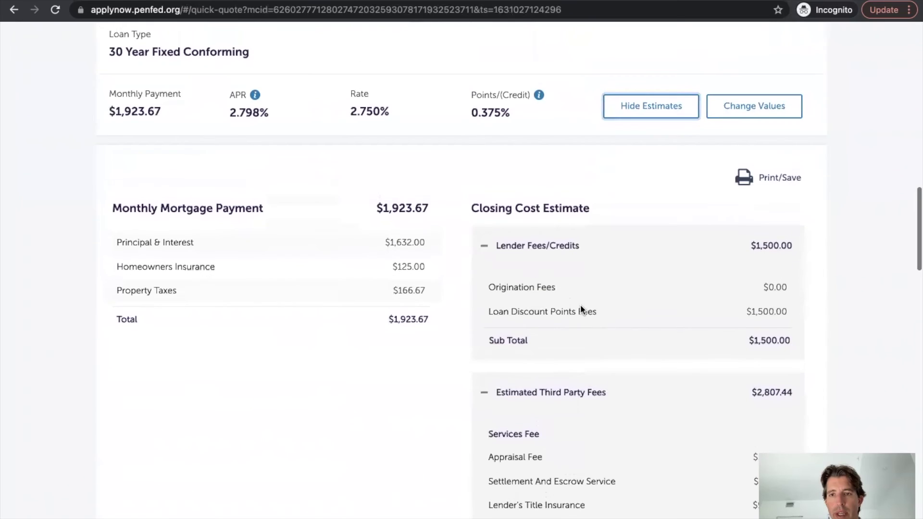
{"action": "left_click", "coordinate": [772, 178]}
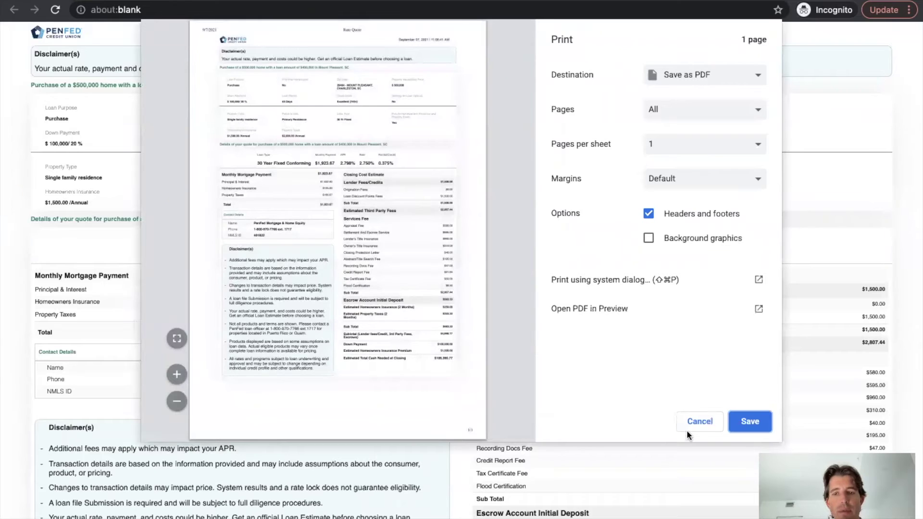
{"action": "left_click", "coordinate": [699, 422]}
{"action": "scroll", "coordinate": [629, 429], "scroll_direction": "down", "scroll_amount": 1}
{"action": "scroll", "coordinate": [630, 431], "scroll_direction": "up", "scroll_amount": 1}
{"action": "scroll", "coordinate": [629, 429], "scroll_direction": "down", "scroll_amount": 2}
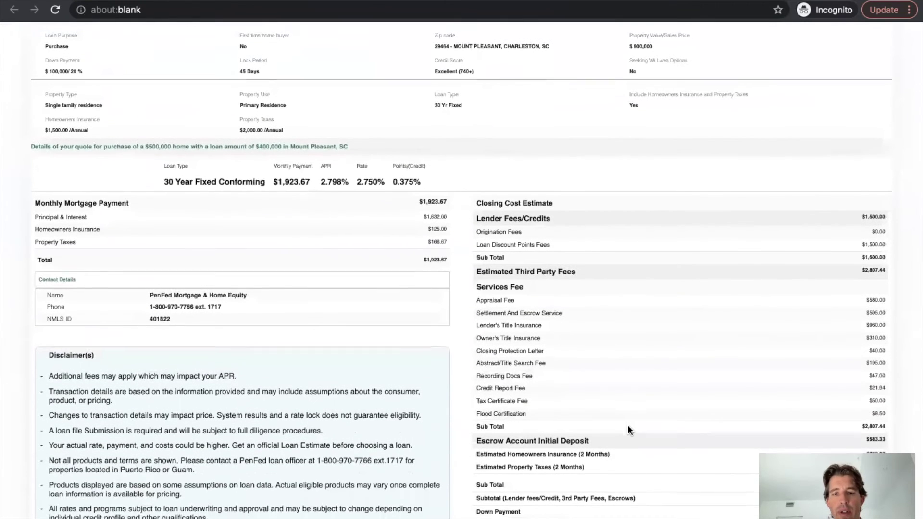
{"action": "scroll", "coordinate": [628, 430], "scroll_direction": "up", "scroll_amount": 2}
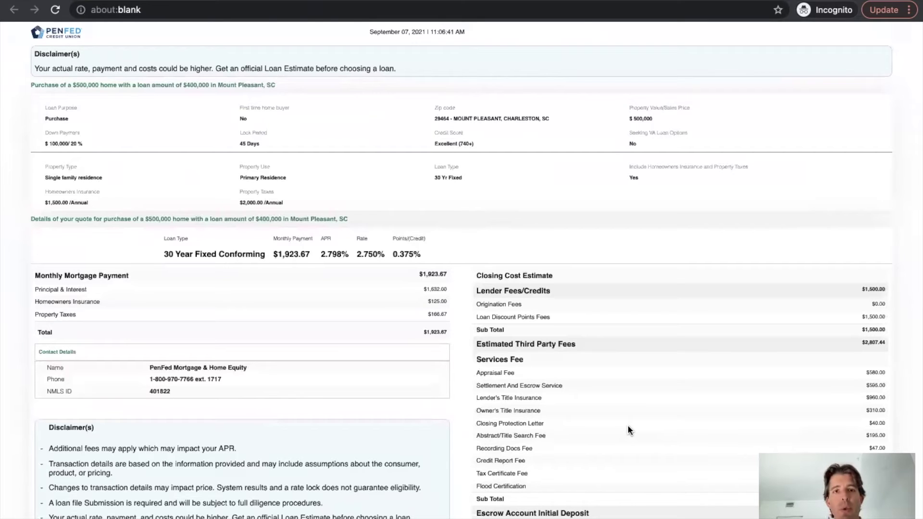
- Close the printable quote and scroll down to the bottom of the rate results
{"action": "key", "text": "ctrl+w"}
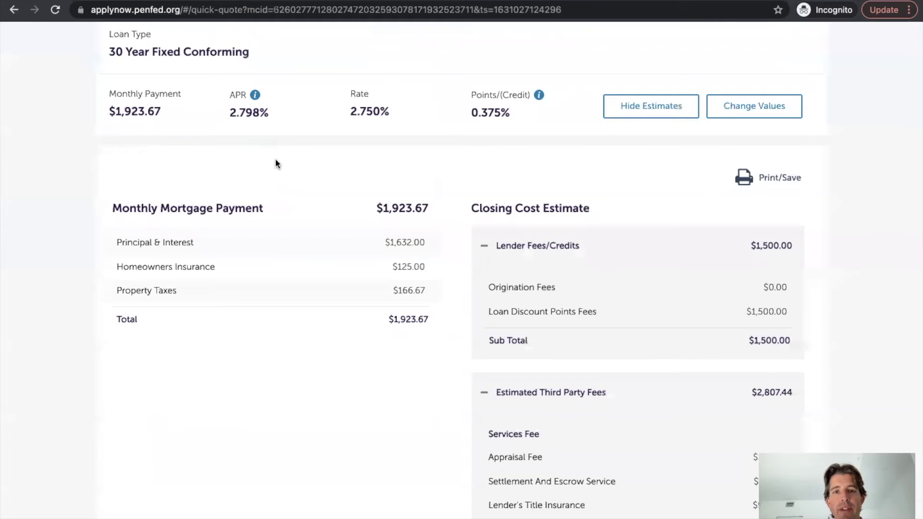
{"action": "scroll", "coordinate": [275, 162], "scroll_direction": "up", "scroll_amount": 8}
{"action": "scroll", "coordinate": [275, 158], "scroll_direction": "up", "scroll_amount": 12}
{"action": "scroll", "coordinate": [276, 159], "scroll_direction": "down", "scroll_amount": 13}
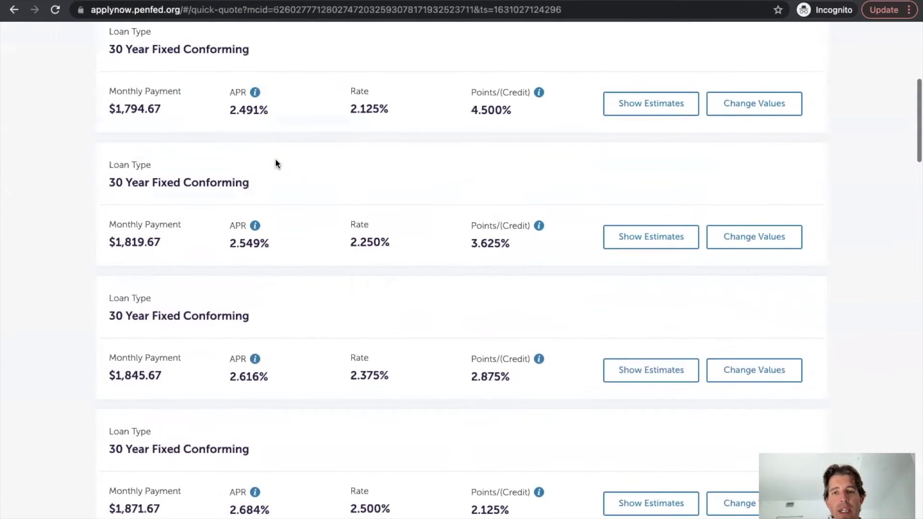
{"action": "scroll", "coordinate": [276, 158], "scroll_direction": "down", "scroll_amount": 11}
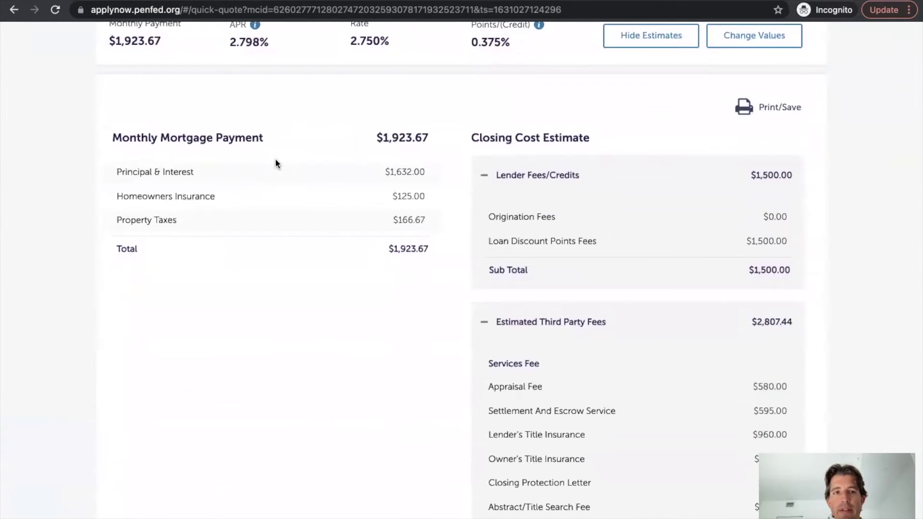
{"action": "scroll", "coordinate": [275, 164], "scroll_direction": "down", "scroll_amount": 2}
{"action": "scroll", "coordinate": [275, 164], "scroll_direction": "down", "scroll_amount": 12}
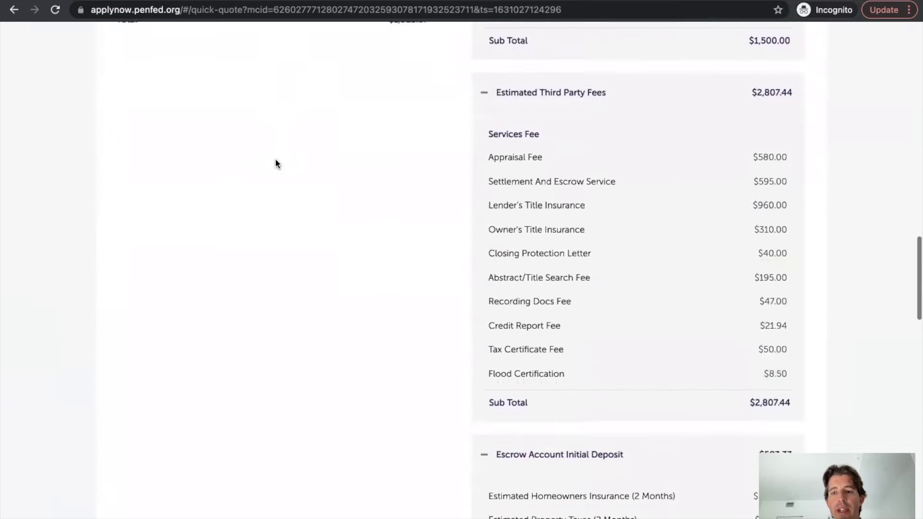
{"action": "scroll", "coordinate": [276, 164], "scroll_direction": "down", "scroll_amount": 2}
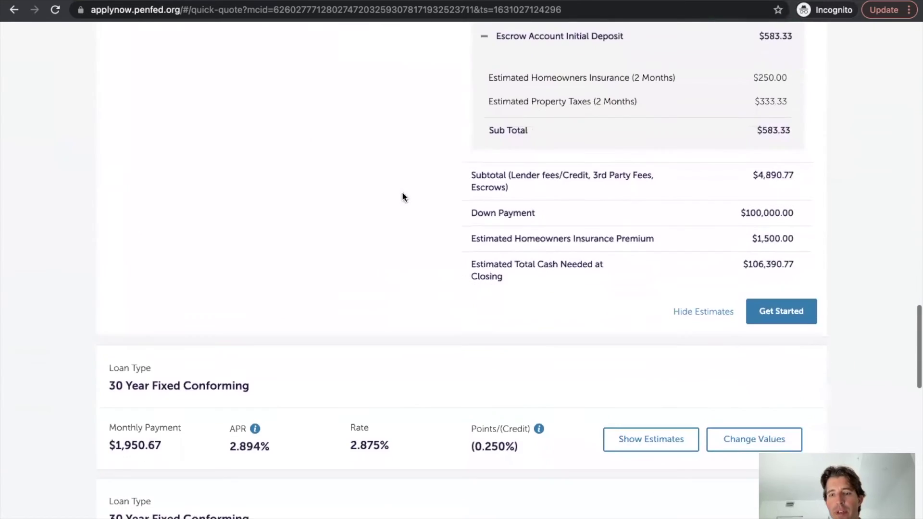
- Try Get Started to apply, dismiss the sign-in notice, and scroll back to the top
{"action": "left_click", "coordinate": [792, 314]}
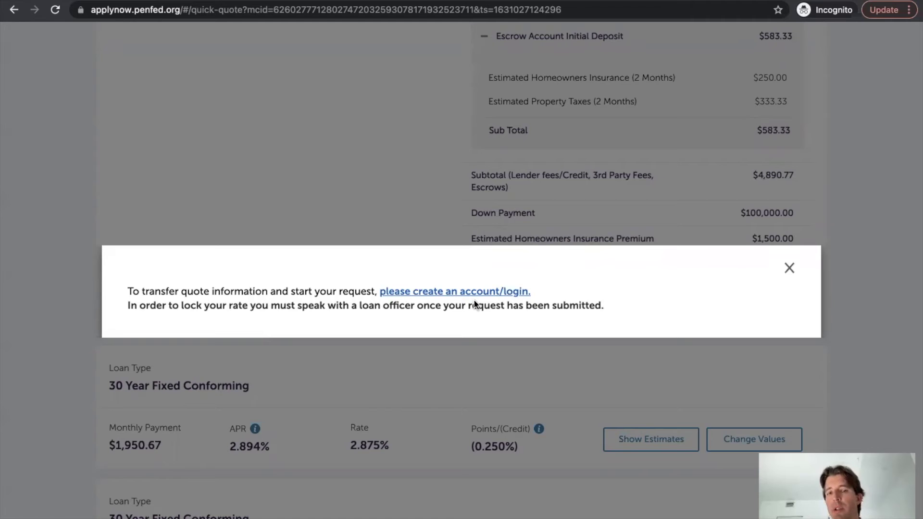
{"action": "left_click", "coordinate": [789, 269]}
{"action": "scroll", "coordinate": [546, 225], "scroll_direction": "up", "scroll_amount": 15}
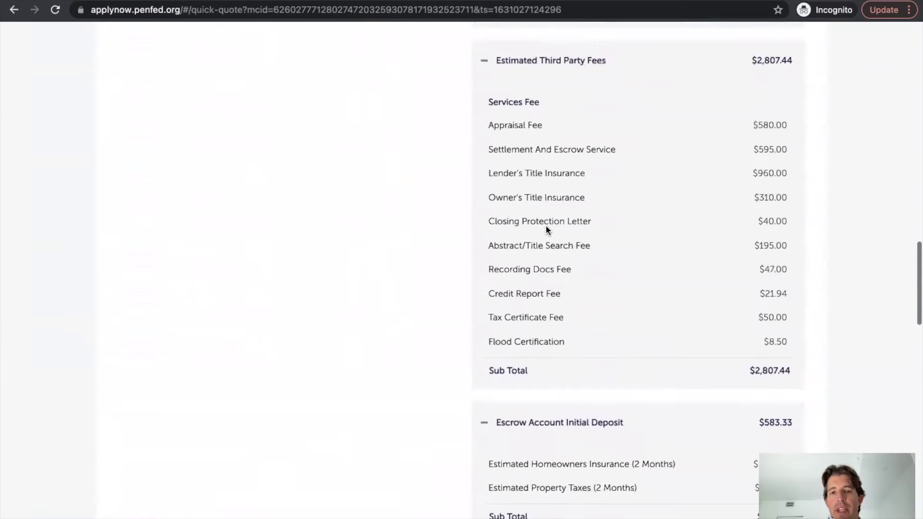
{"action": "scroll", "coordinate": [546, 226], "scroll_direction": "up", "scroll_amount": 5}
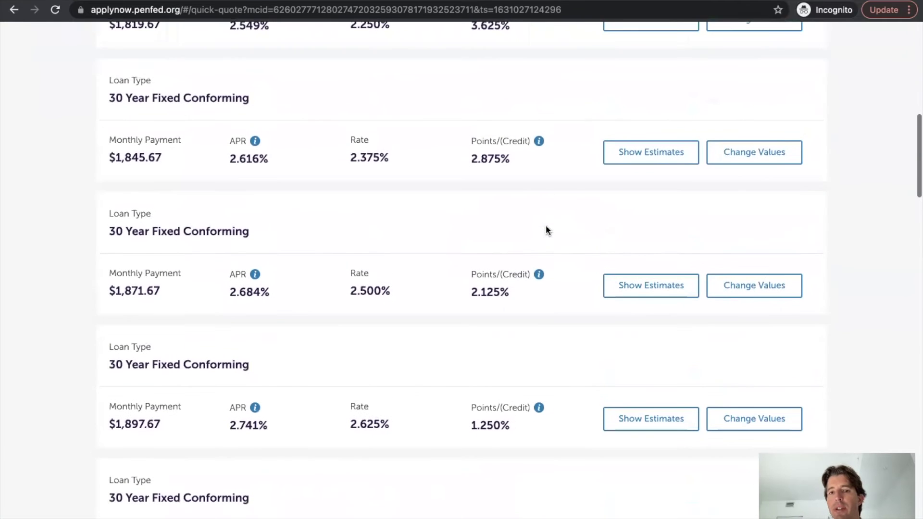
{"action": "scroll", "coordinate": [547, 230], "scroll_direction": "up", "scroll_amount": 3}
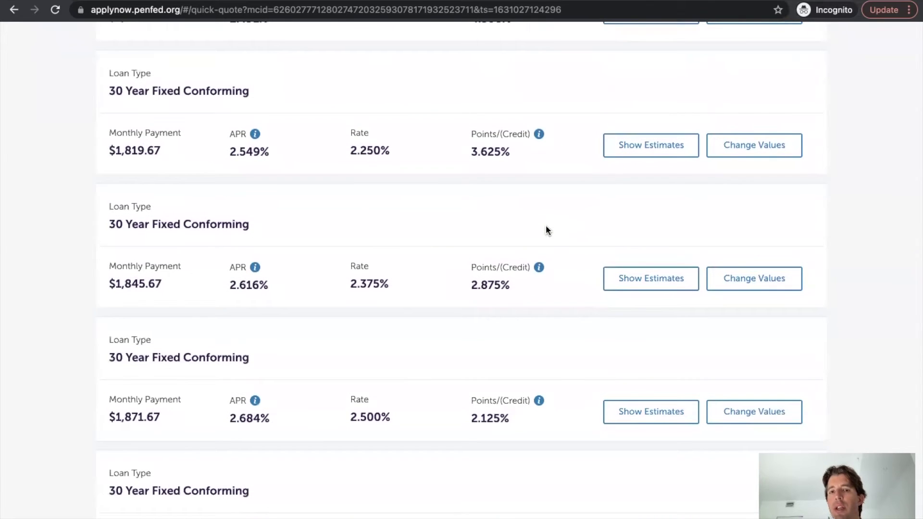
{"action": "scroll", "coordinate": [547, 226], "scroll_direction": "up", "scroll_amount": 10}
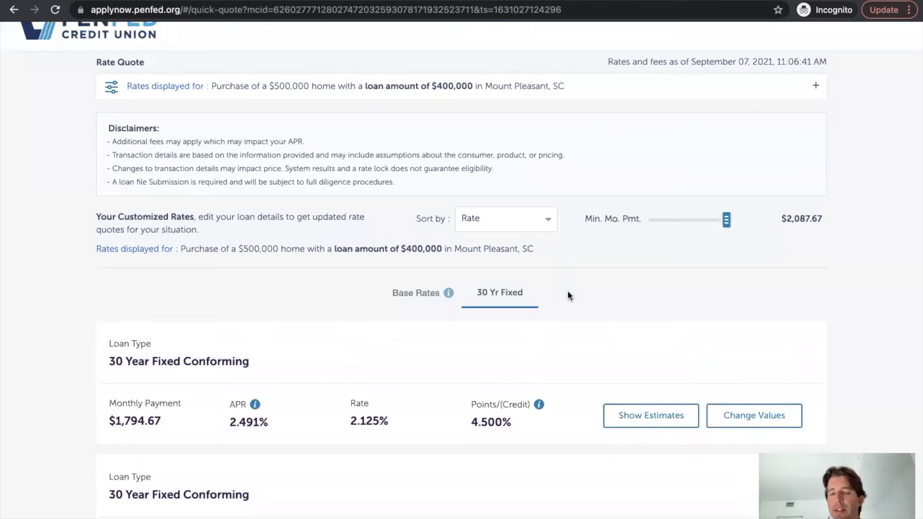
{"action": "scroll", "coordinate": [568, 295], "scroll_direction": "up", "scroll_amount": 1}
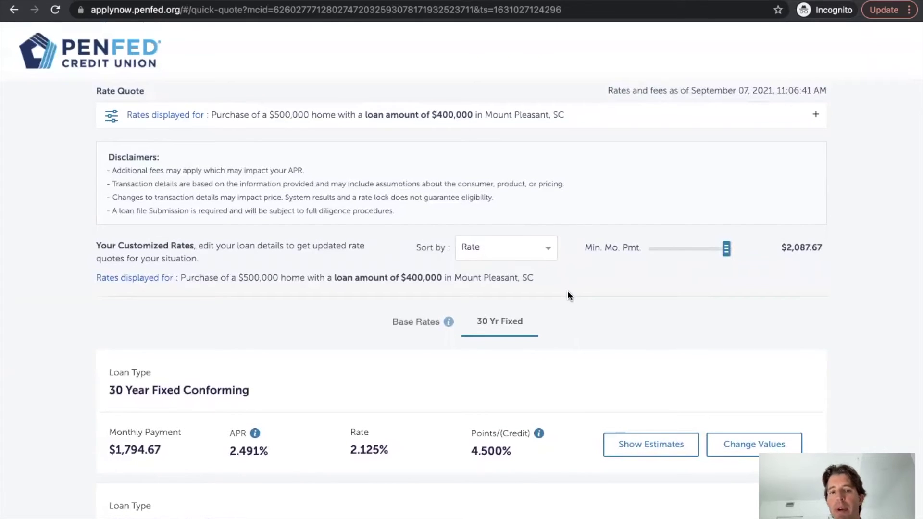
- Return to the PenFed homepage and go into the Mortgages section
{"action": "left_click", "coordinate": [111, 67]}
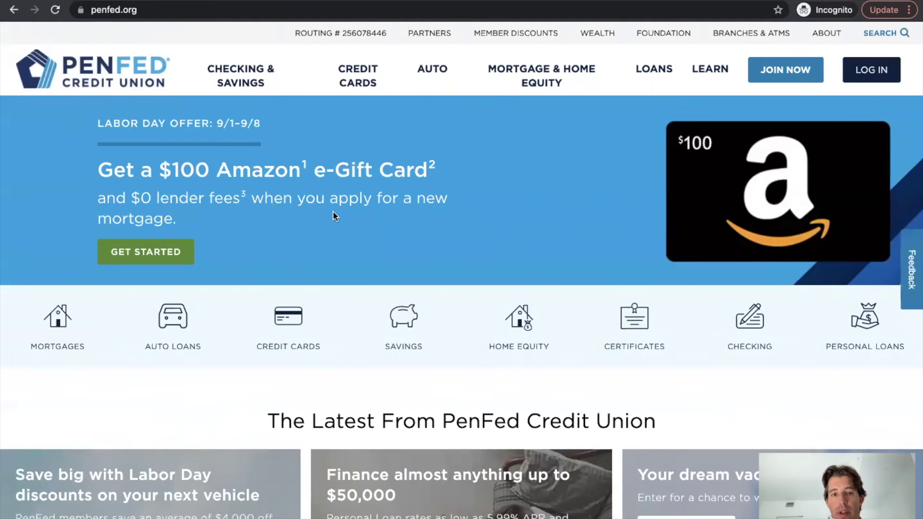
{"action": "scroll", "coordinate": [333, 210], "scroll_direction": "down", "scroll_amount": 3}
{"action": "left_click", "coordinate": [58, 254]}
- Scroll to the Mortgage Knowledge Center and open the 'Can I Afford to Buy a Home?' article
{"action": "scroll", "coordinate": [457, 387], "scroll_direction": "down", "scroll_amount": 3}
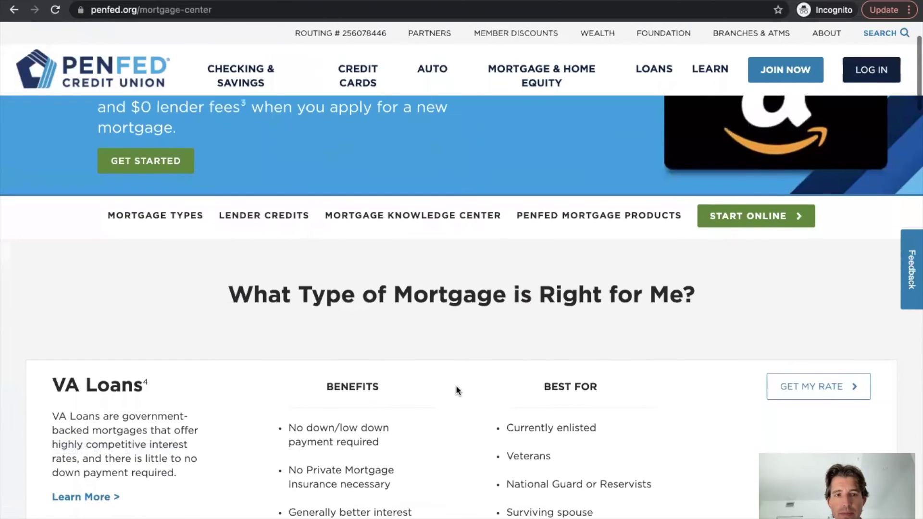
{"action": "scroll", "coordinate": [457, 390], "scroll_direction": "down", "scroll_amount": 1}
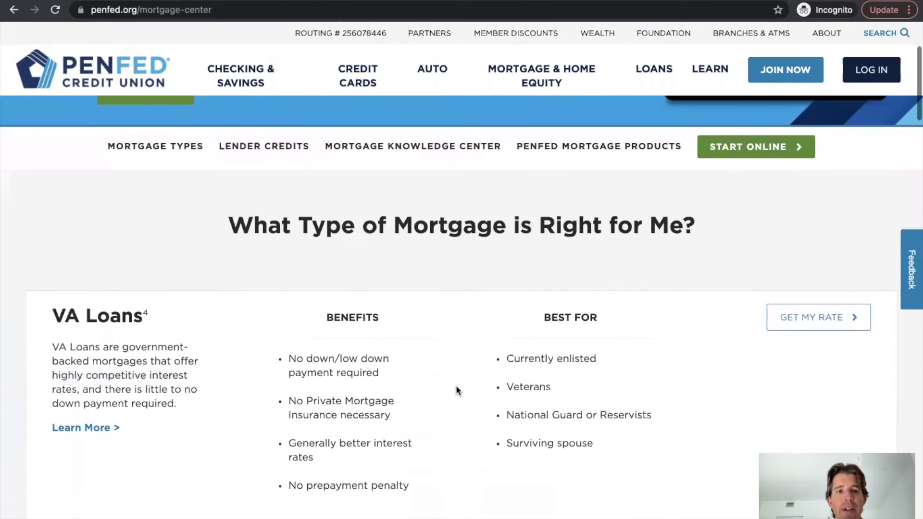
{"action": "scroll", "coordinate": [456, 389], "scroll_direction": "down", "scroll_amount": 3}
{"action": "scroll", "coordinate": [456, 386], "scroll_direction": "up", "scroll_amount": 5}
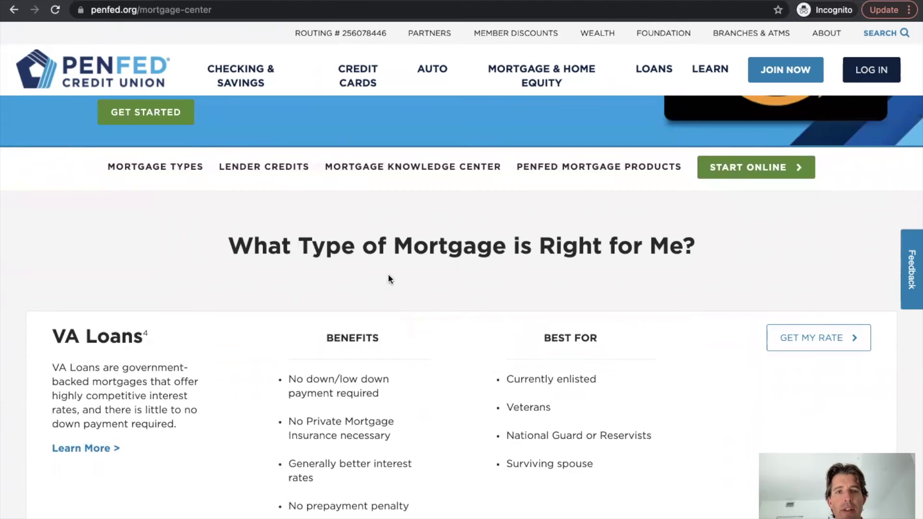
{"action": "scroll", "coordinate": [393, 285], "scroll_direction": "down", "scroll_amount": 10}
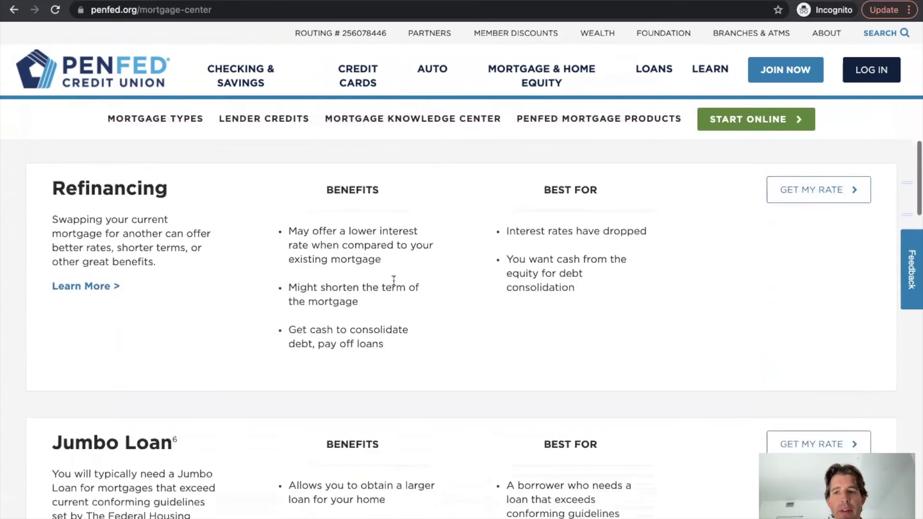
{"action": "scroll", "coordinate": [394, 282], "scroll_direction": "down", "scroll_amount": 15}
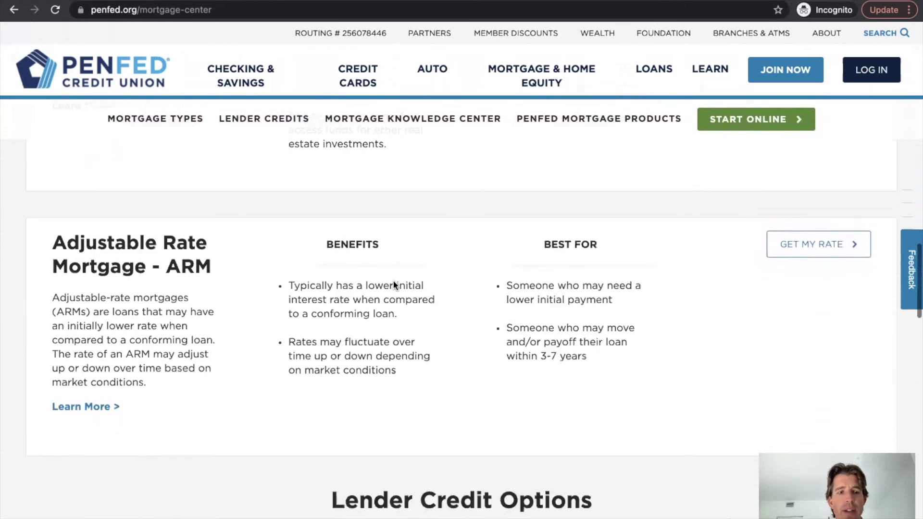
{"action": "scroll", "coordinate": [393, 285], "scroll_direction": "down", "scroll_amount": 14}
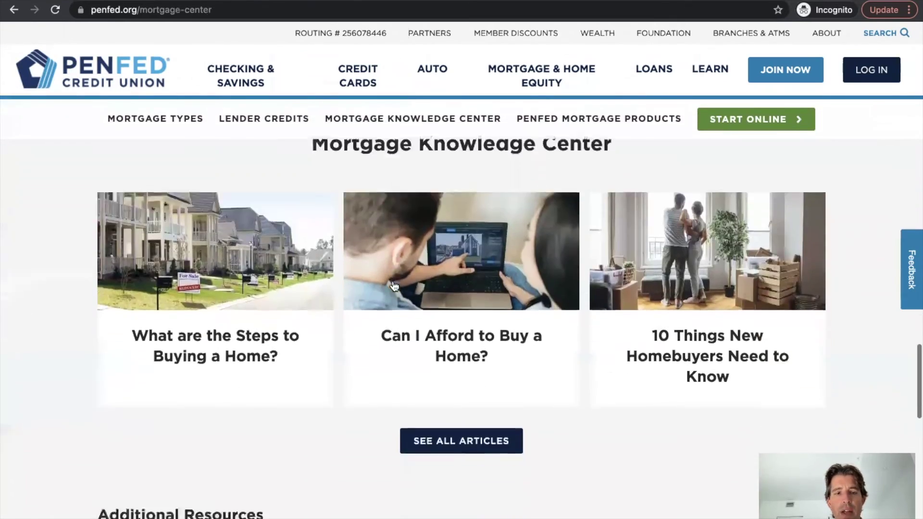
{"action": "scroll", "coordinate": [394, 285], "scroll_direction": "down", "scroll_amount": 3}
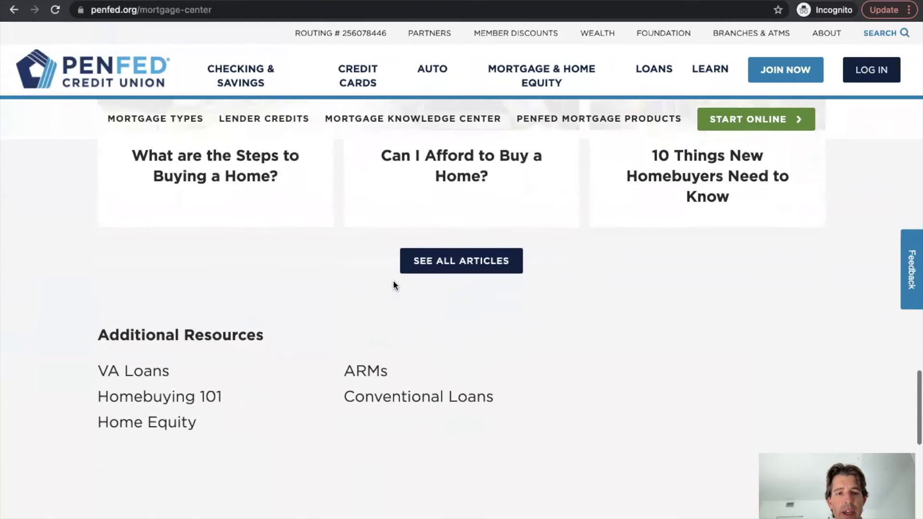
{"action": "scroll", "coordinate": [394, 285], "scroll_direction": "up", "scroll_amount": 4}
{"action": "scroll", "coordinate": [394, 286], "scroll_direction": "up", "scroll_amount": 2}
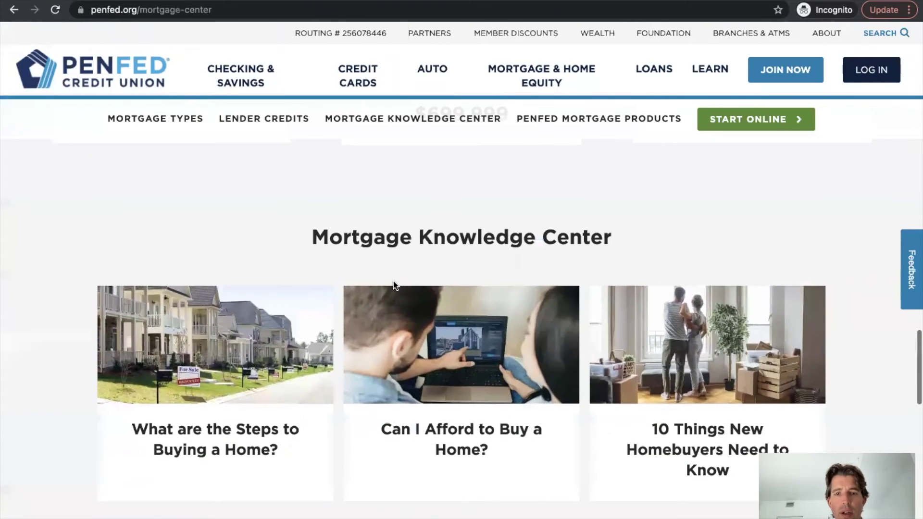
{"action": "scroll", "coordinate": [399, 303], "scroll_direction": "down", "scroll_amount": 2}
{"action": "left_click", "coordinate": [404, 326]}
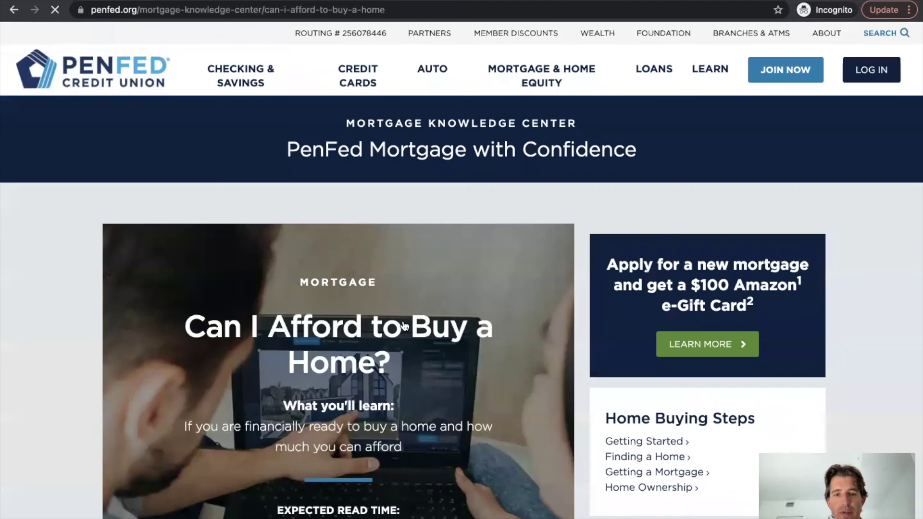
{"action": "scroll", "coordinate": [443, 369], "scroll_direction": "down", "scroll_amount": 18}
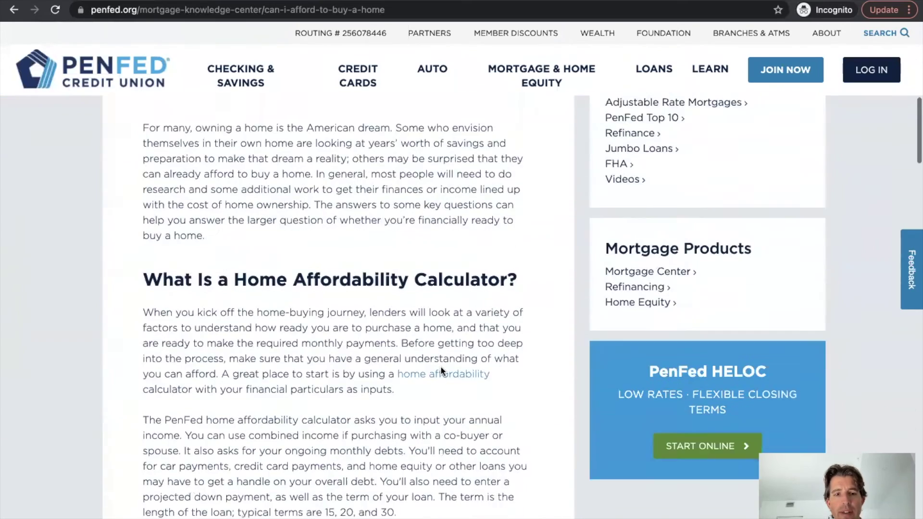
{"action": "scroll", "coordinate": [441, 370], "scroll_direction": "up", "scroll_amount": 15}
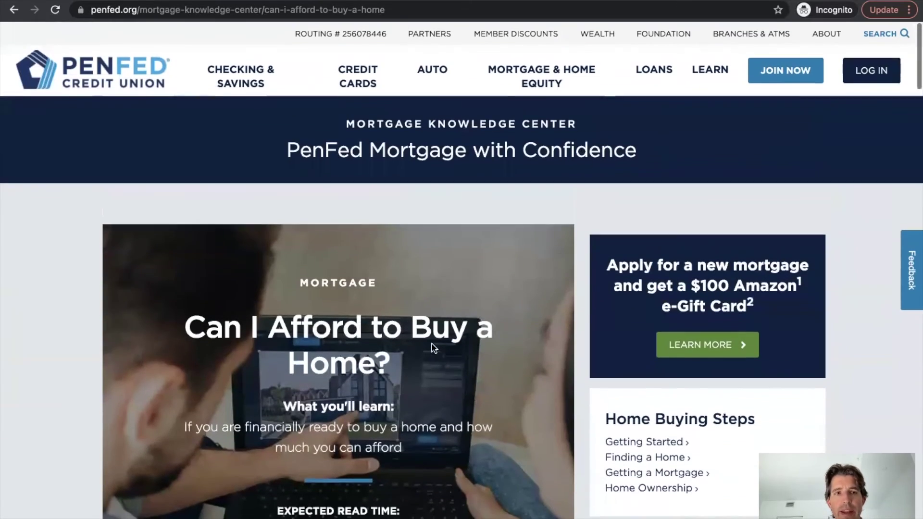
- Go to Mortgage Calculators under Mortgage & Home Equity and switch to the Affordability Calculator
{"action": "mouse_move", "coordinate": [547, 77]}
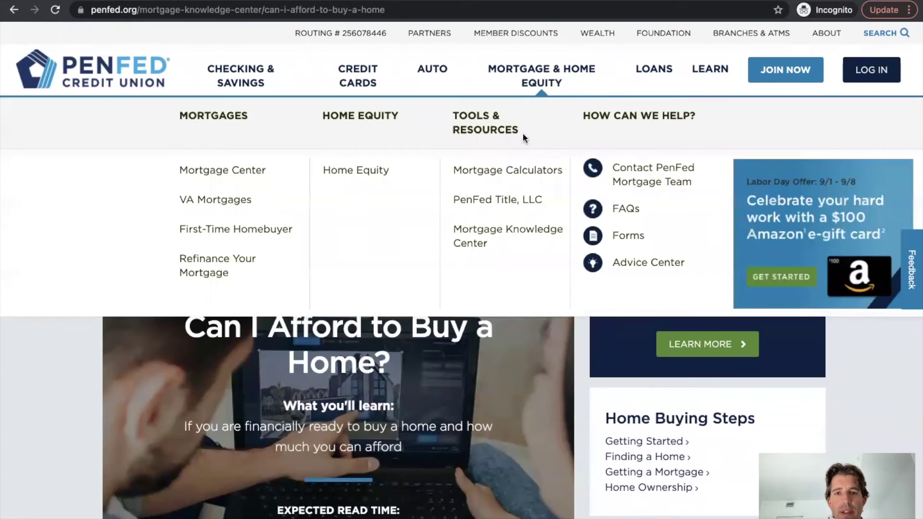
{"action": "left_click", "coordinate": [500, 171]}
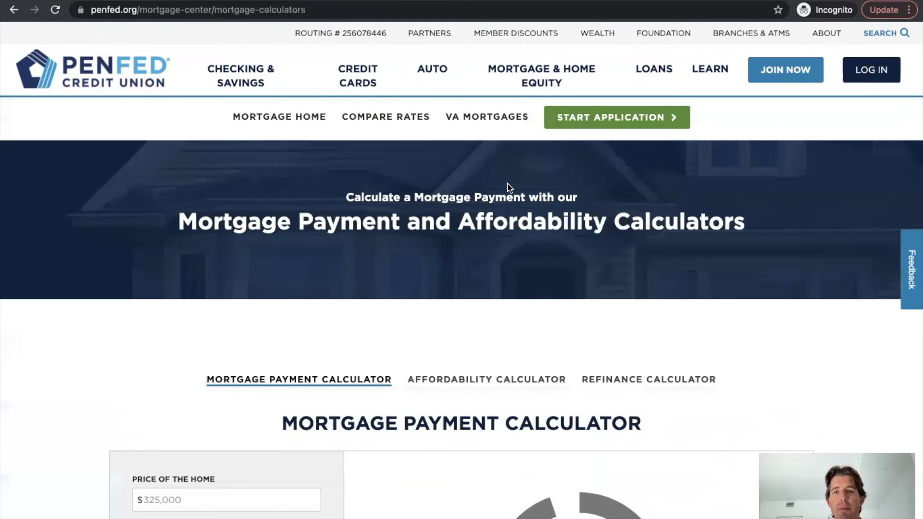
{"action": "scroll", "coordinate": [506, 227], "scroll_direction": "down", "scroll_amount": 5}
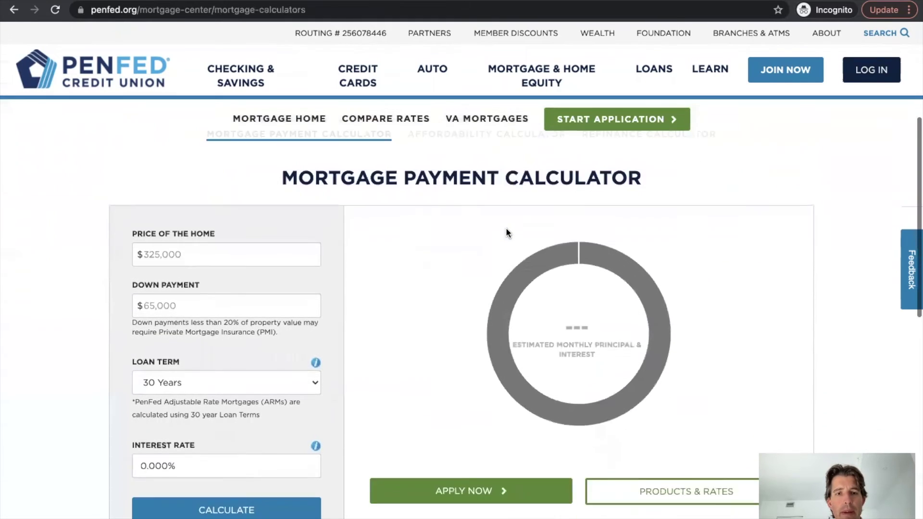
{"action": "scroll", "coordinate": [506, 227], "scroll_direction": "down", "scroll_amount": 1}
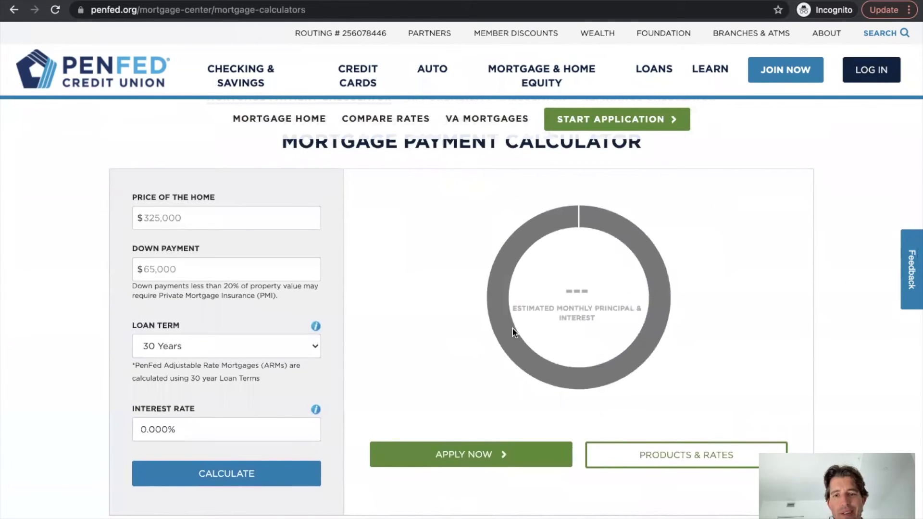
{"action": "scroll", "coordinate": [490, 392], "scroll_direction": "down", "scroll_amount": 1}
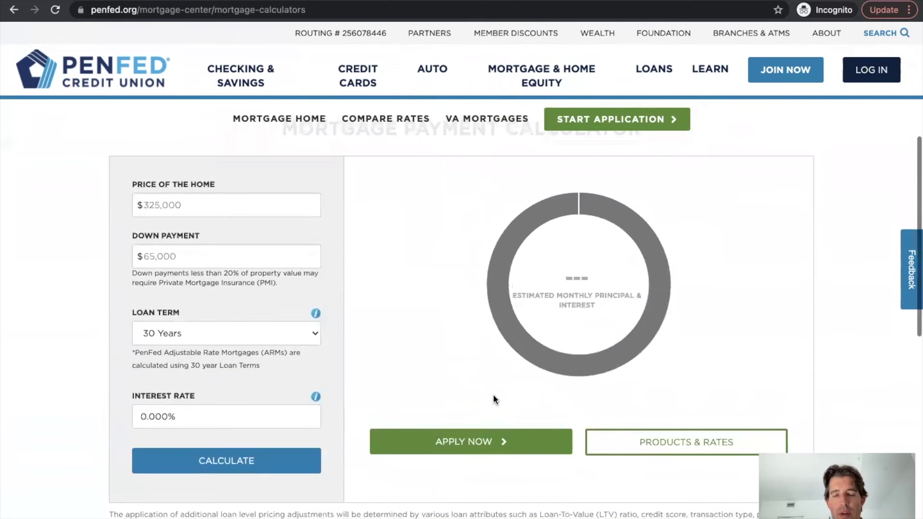
{"action": "scroll", "coordinate": [591, 385], "scroll_direction": "up", "scroll_amount": 3}
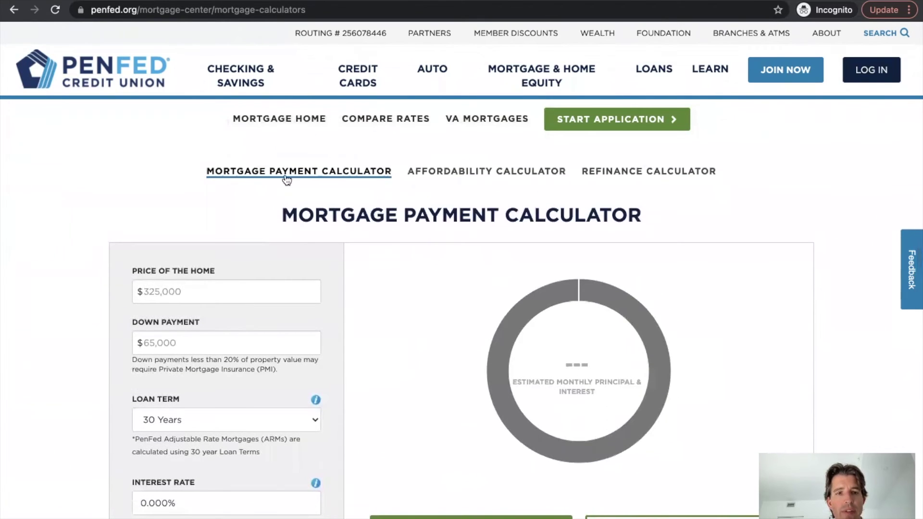
{"action": "left_click", "coordinate": [480, 173]}
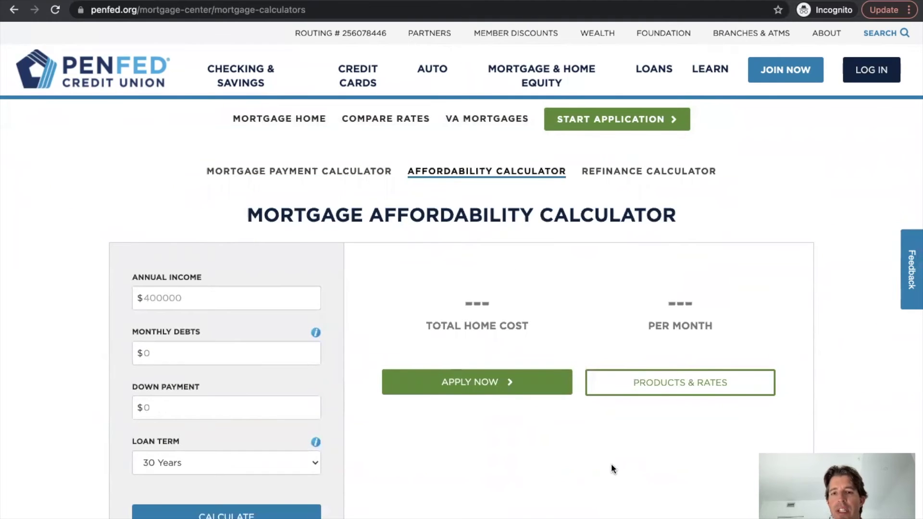
- Enter $400,000 annual income, $1,000 monthly debts and $100,000 down payment in the affordability form
{"action": "scroll", "coordinate": [611, 464], "scroll_direction": "down", "scroll_amount": 1}
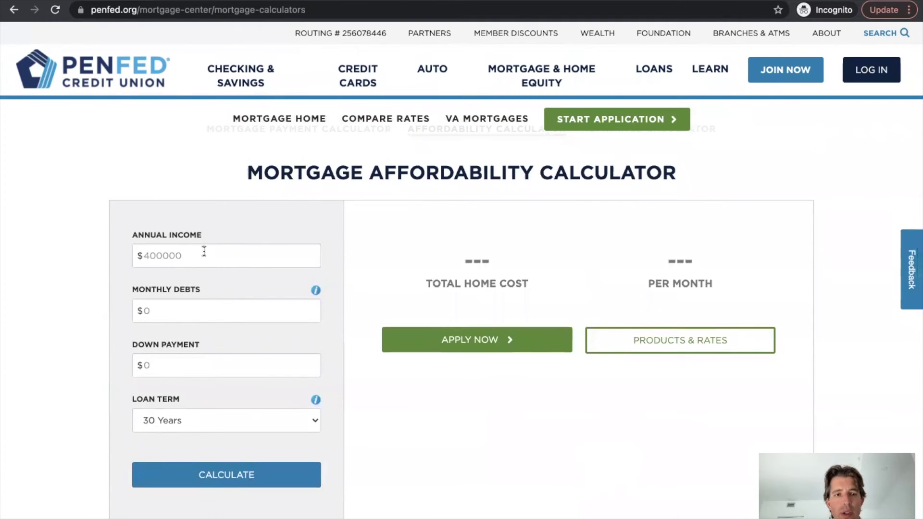
{"action": "left_click", "coordinate": [140, 250]}
{"action": "type", "text": "400000"}
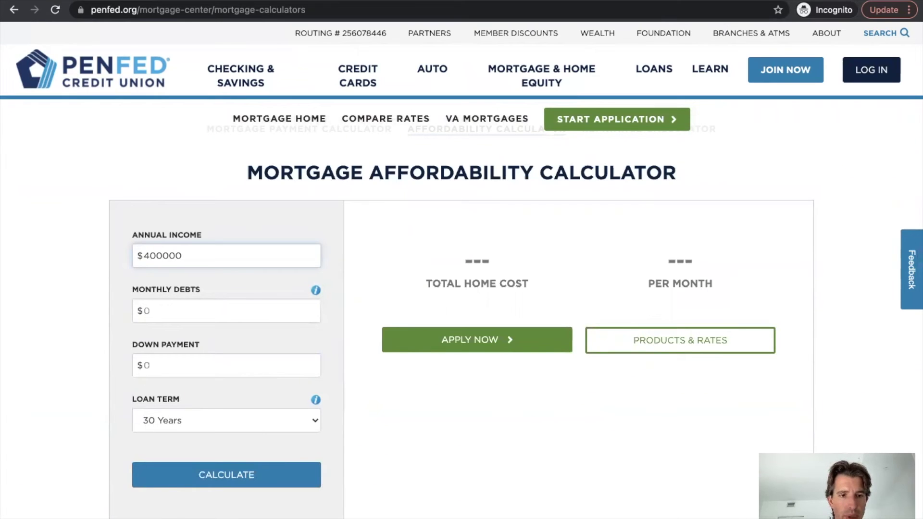
{"action": "left_click", "coordinate": [315, 290]}
{"action": "left_click", "coordinate": [189, 309]}
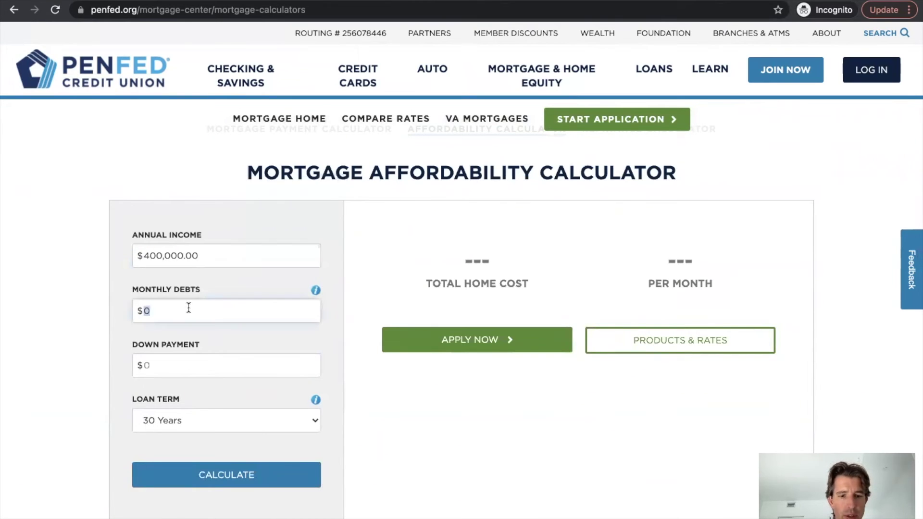
{"action": "key", "text": "Tab"}
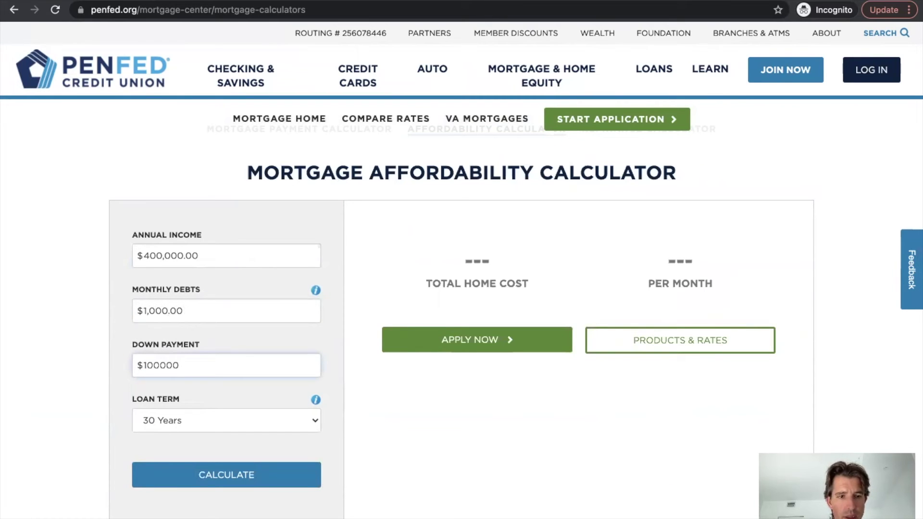
{"action": "type", "text": "0"}
{"action": "left_click", "coordinate": [315, 400]}
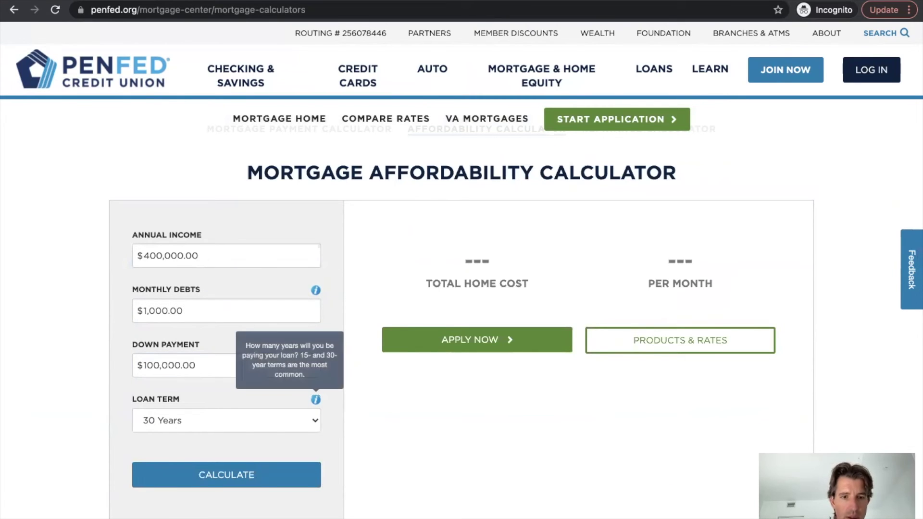
- Calculate affordability: $3,268,000.00 total home cost at $8,800.00 per month
{"action": "left_click", "coordinate": [234, 466]}
{"action": "scroll", "coordinate": [507, 407], "scroll_direction": "down", "scroll_amount": 1}
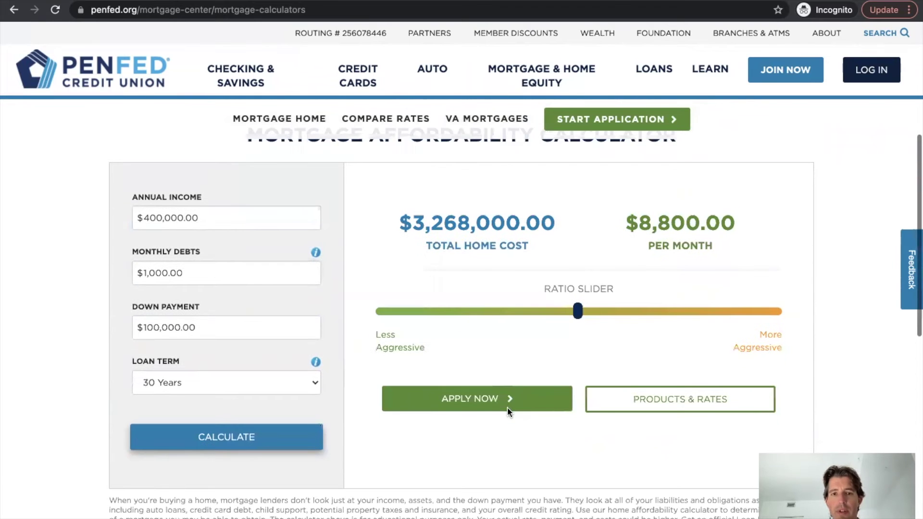
{"action": "scroll", "coordinate": [567, 338], "scroll_direction": "down", "scroll_amount": 1}
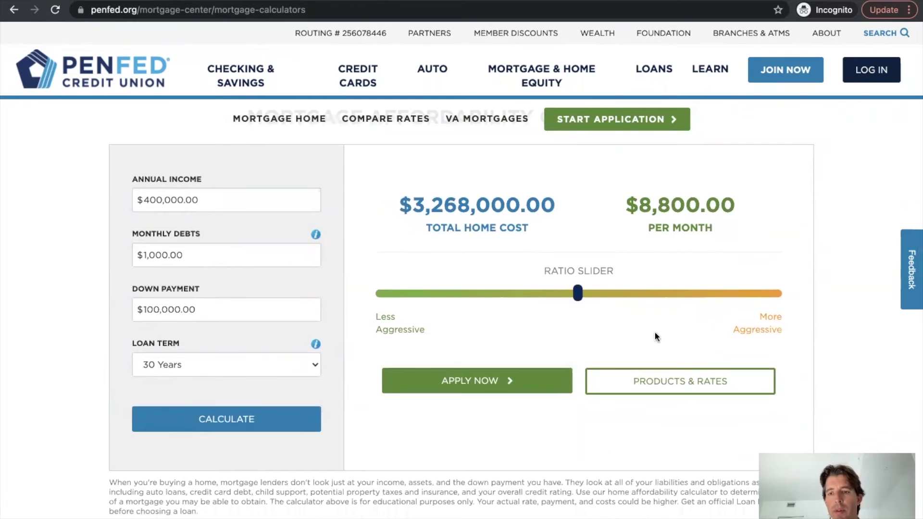
{"action": "scroll", "coordinate": [553, 286], "scroll_direction": "up", "scroll_amount": 2}
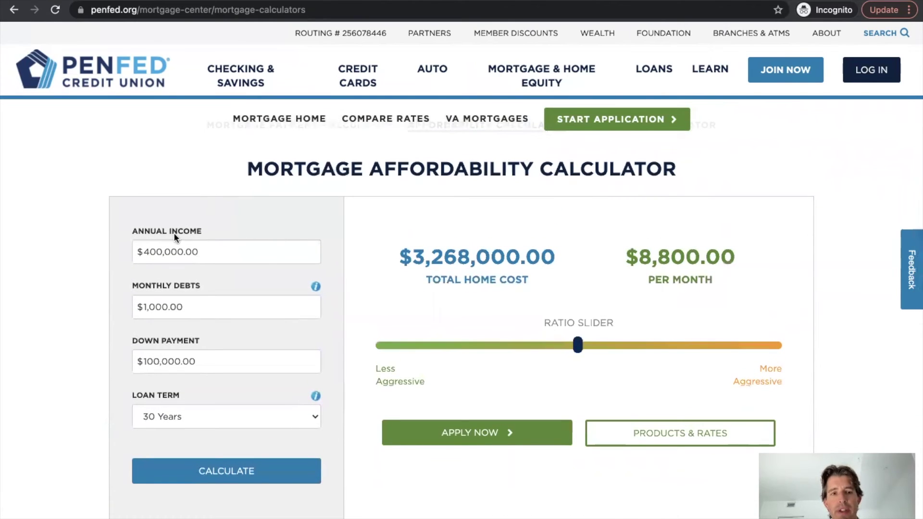
{"action": "scroll", "coordinate": [203, 247], "scroll_direction": "down", "scroll_amount": 2}
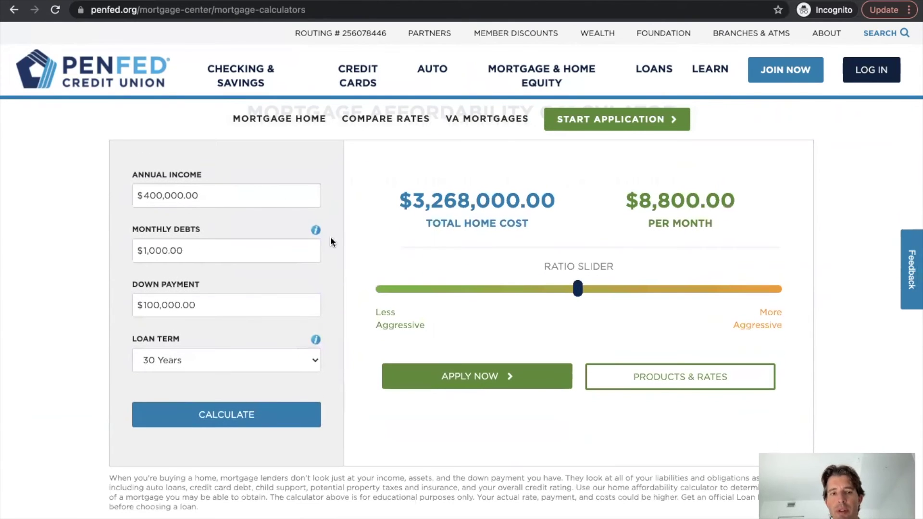
{"action": "scroll", "coordinate": [496, 318], "scroll_direction": "up", "scroll_amount": 3}
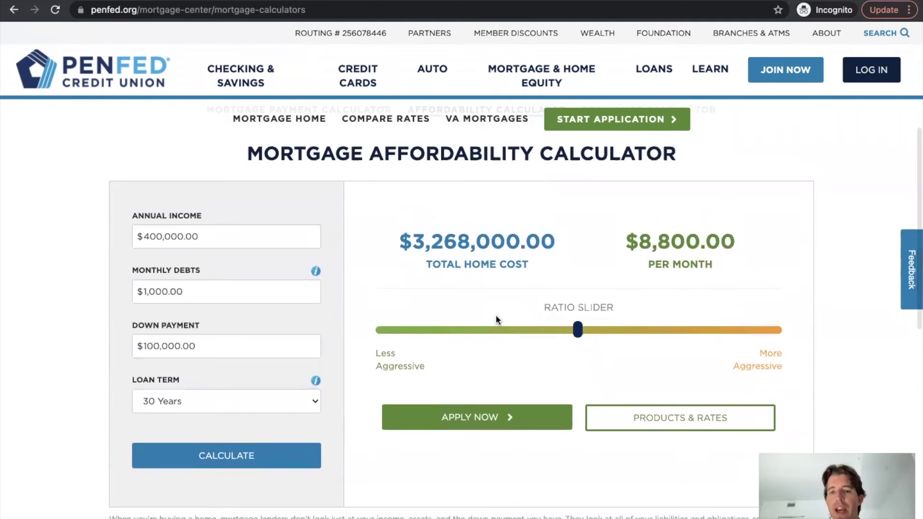
- Switch to the Refinance Calculator and select its Loan Amount field, currently $0
{"action": "left_click", "coordinate": [600, 155]}
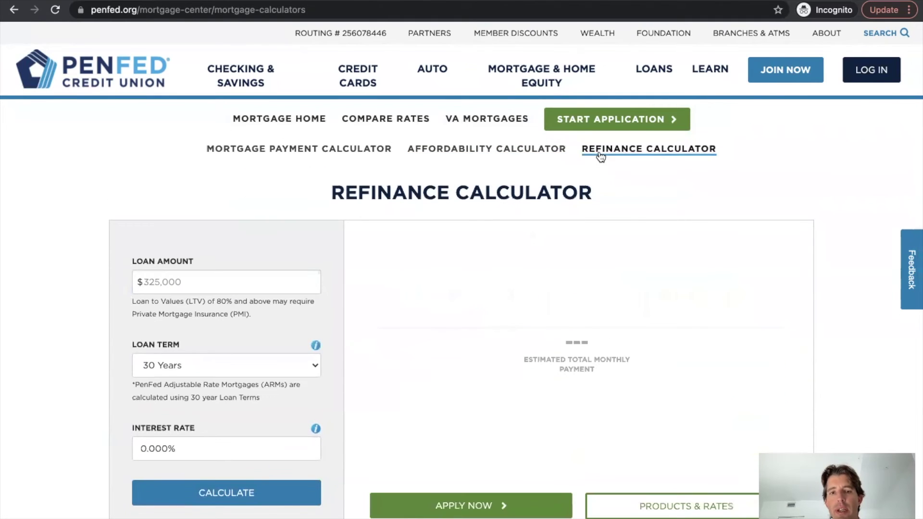
{"action": "scroll", "coordinate": [583, 309], "scroll_direction": "down", "scroll_amount": 2}
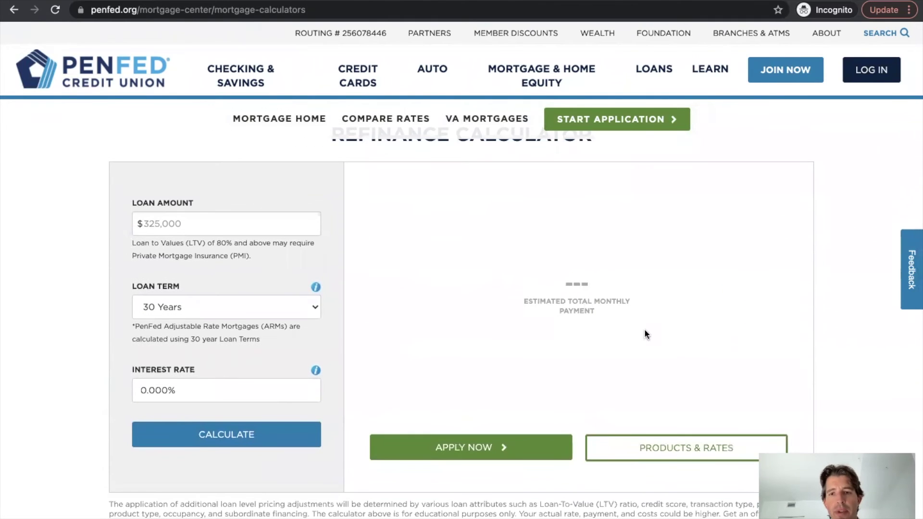
{"action": "scroll", "coordinate": [425, 245], "scroll_direction": "up", "scroll_amount": 1}
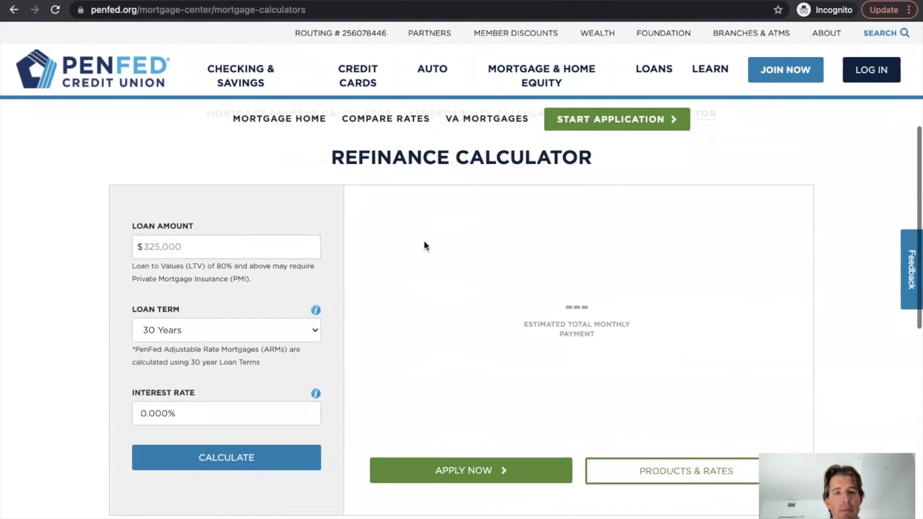
{"action": "left_click", "coordinate": [225, 249]}
{"action": "scroll", "coordinate": [207, 247], "scroll_direction": "down", "scroll_amount": 1}
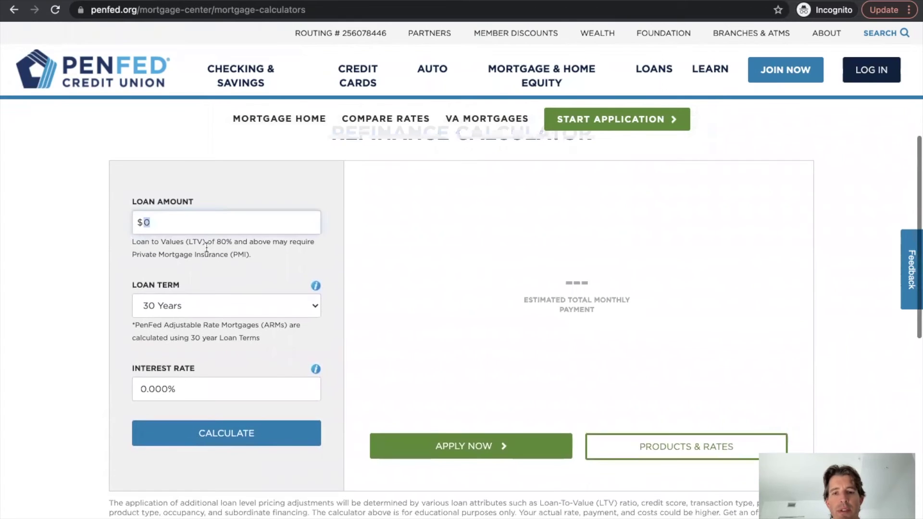
{"action": "scroll", "coordinate": [315, 267], "scroll_direction": "up", "scroll_amount": 3}
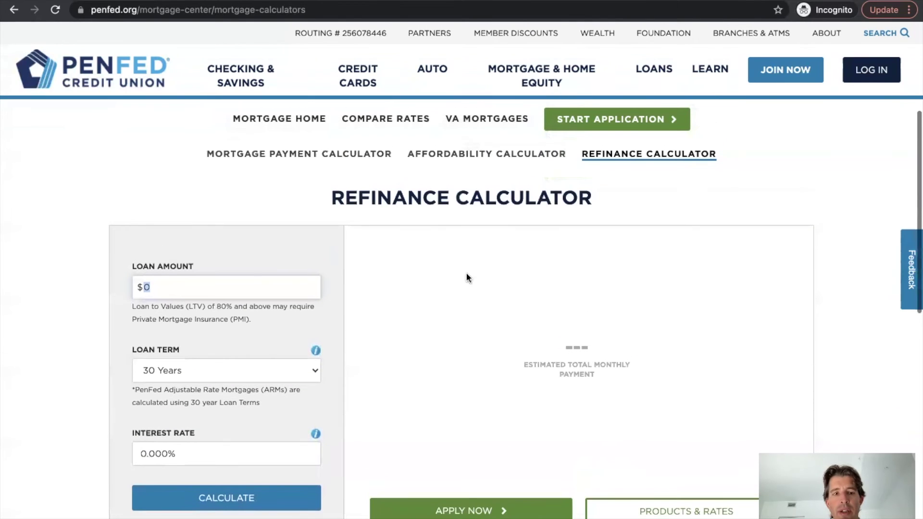
{"action": "scroll", "coordinate": [250, 280], "scroll_direction": "up", "scroll_amount": 2}
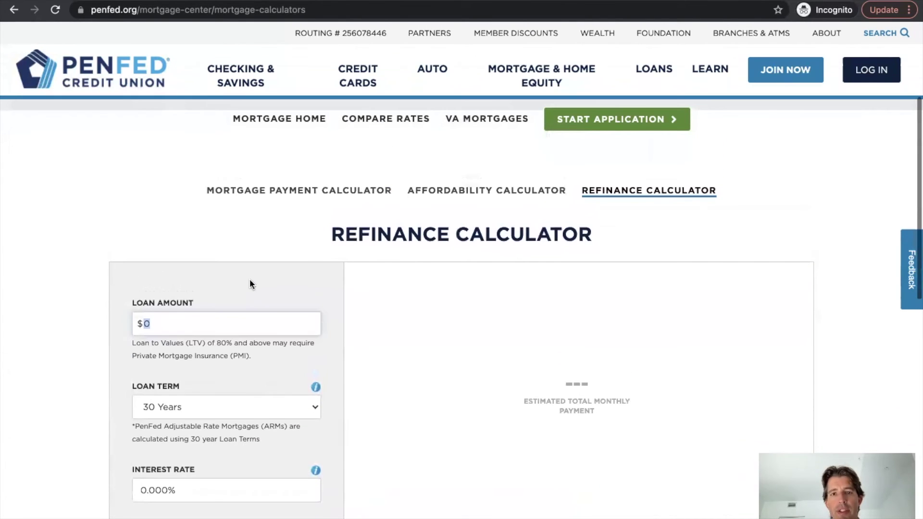
{"action": "scroll", "coordinate": [250, 283], "scroll_direction": "up", "scroll_amount": 8}
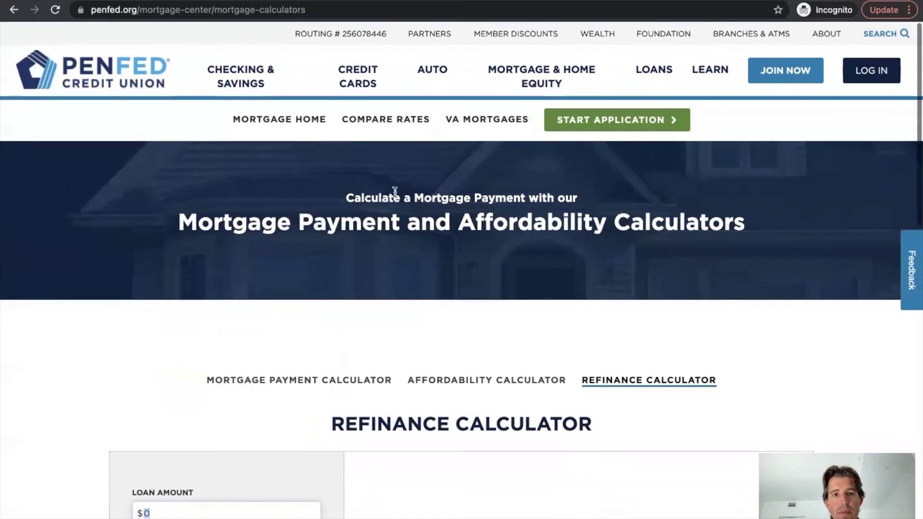
- Open the Compare Rates page and look through the mortgage types and rate quote form
{"action": "left_click", "coordinate": [382, 120]}
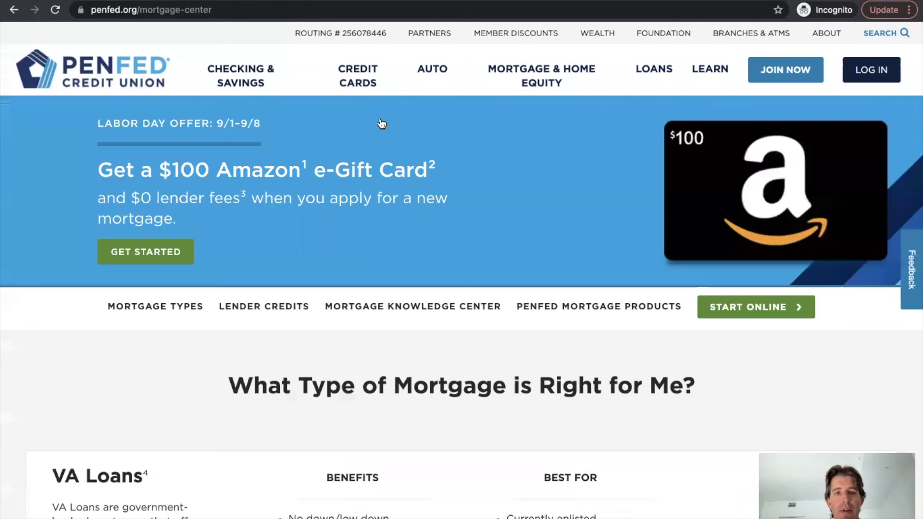
{"action": "scroll", "coordinate": [433, 312], "scroll_direction": "down", "scroll_amount": 5}
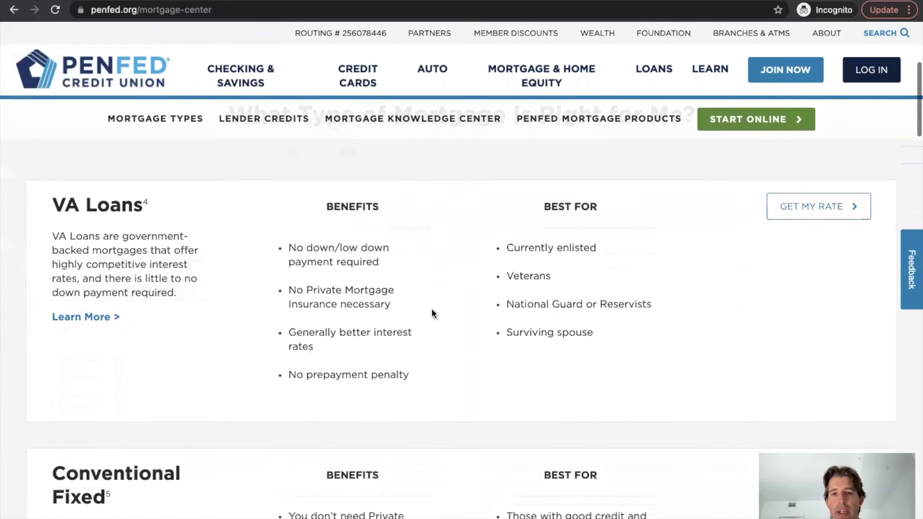
{"action": "scroll", "coordinate": [173, 288], "scroll_direction": "down", "scroll_amount": 2}
{"action": "scroll", "coordinate": [173, 288], "scroll_direction": "down", "scroll_amount": 10}
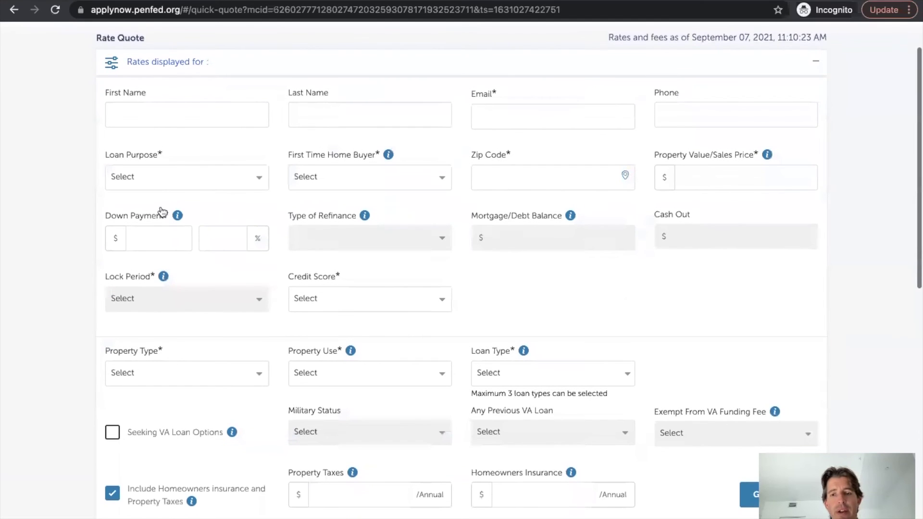
{"action": "scroll", "coordinate": [491, 295], "scroll_direction": "down", "scroll_amount": 5}
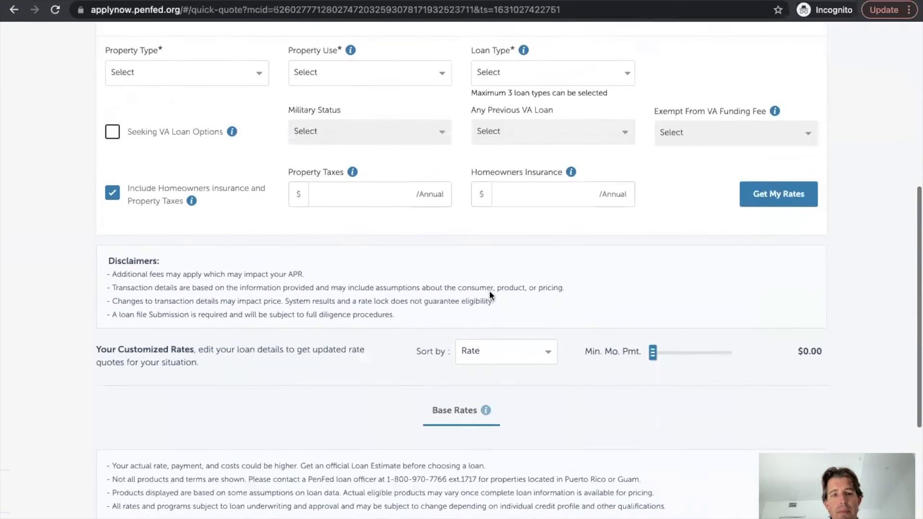
{"action": "scroll", "coordinate": [490, 295], "scroll_direction": "up", "scroll_amount": 7}
- Return to the penfed.org homepage via the PenFed logo and browse down it
{"action": "left_click", "coordinate": [75, 62]}
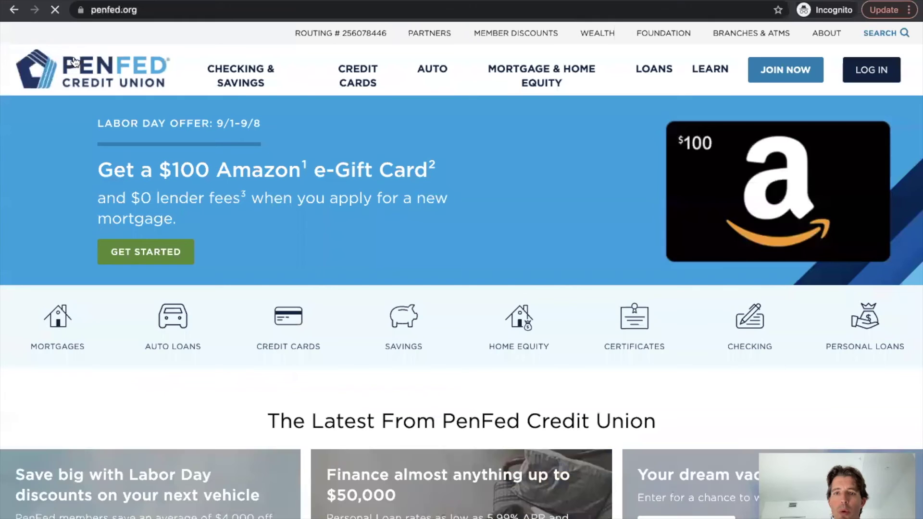
{"action": "scroll", "coordinate": [504, 248], "scroll_direction": "down", "scroll_amount": 2}
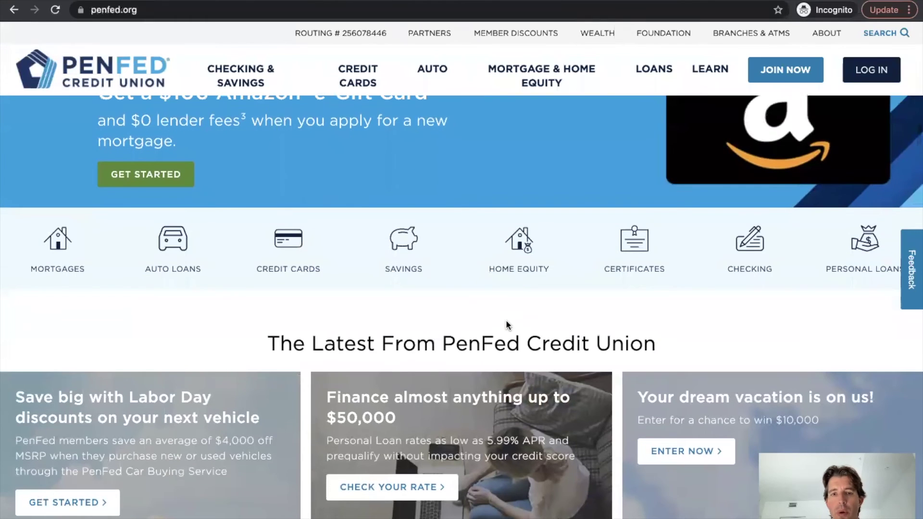
{"action": "scroll", "coordinate": [506, 312], "scroll_direction": "down", "scroll_amount": 4}
{"action": "scroll", "coordinate": [508, 326], "scroll_direction": "down", "scroll_amount": 12}
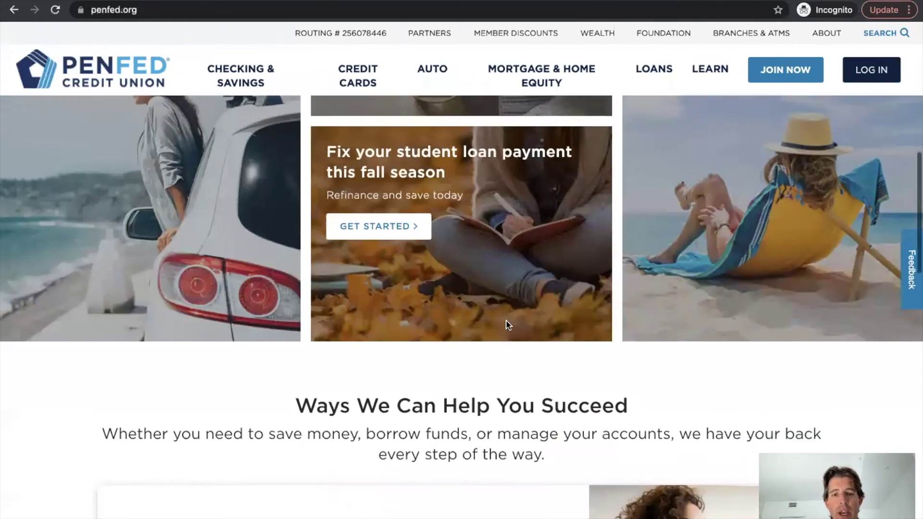
{"action": "scroll", "coordinate": [508, 325], "scroll_direction": "up", "scroll_amount": 10}
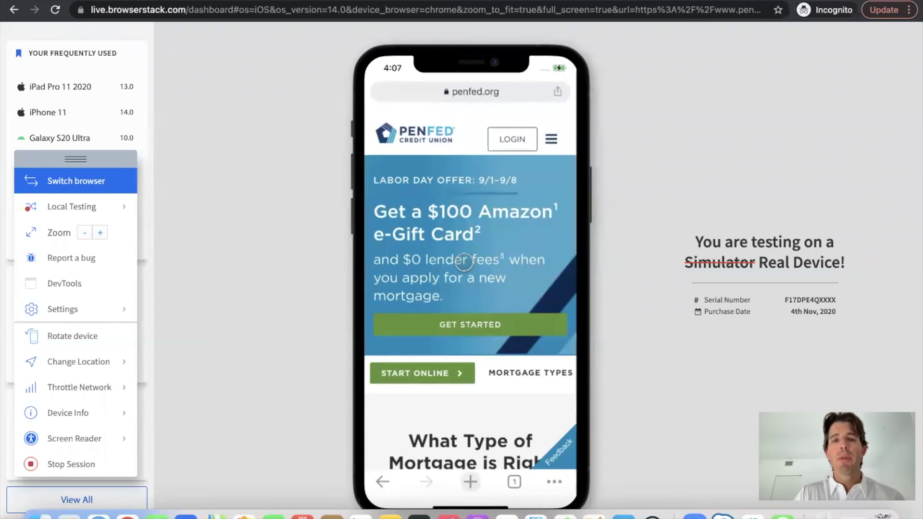
- On the BrowserStack iPhone, browse PenFed's mortgage types down to the VA Loans GET MY RATE button
{"action": "scroll", "coordinate": [464, 262], "scroll_direction": "down", "scroll_amount": 5}
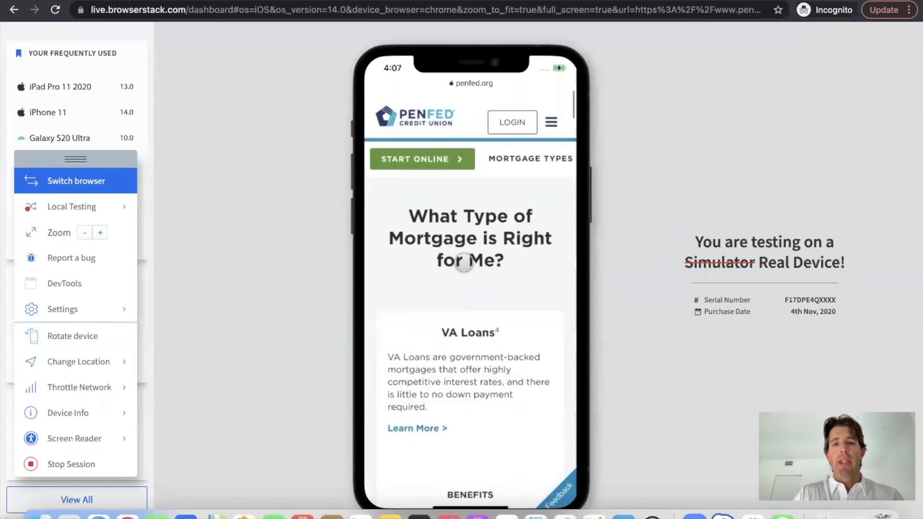
{"action": "scroll", "coordinate": [464, 262], "scroll_direction": "down", "scroll_amount": 10}
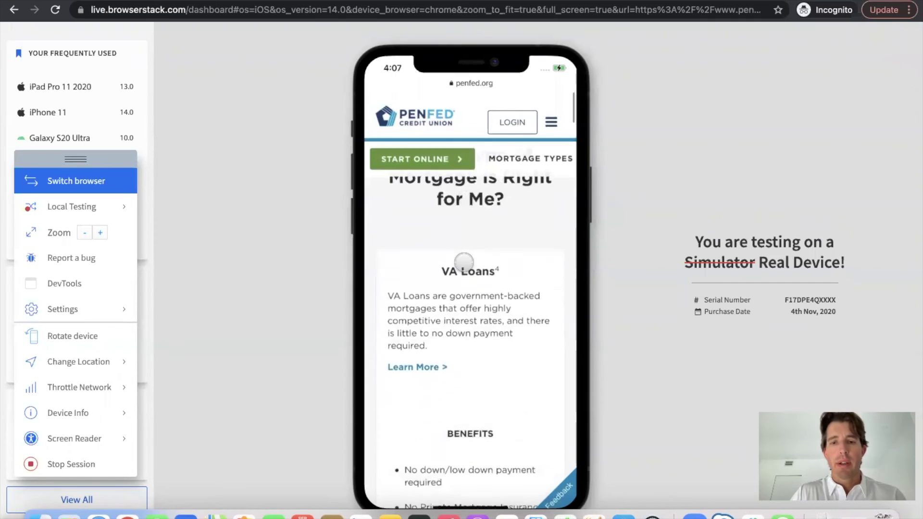
{"action": "scroll", "coordinate": [464, 263], "scroll_direction": "down", "scroll_amount": 10}
{"action": "scroll", "coordinate": [465, 262], "scroll_direction": "down", "scroll_amount": 10}
{"action": "scroll", "coordinate": [465, 262], "scroll_direction": "down", "scroll_amount": 2}
{"action": "scroll", "coordinate": [464, 262], "scroll_direction": "up", "scroll_amount": 10}
{"action": "scroll", "coordinate": [464, 262], "scroll_direction": "up", "scroll_amount": 10}
{"action": "scroll", "coordinate": [464, 262], "scroll_direction": "up", "scroll_amount": 10}
{"action": "scroll", "coordinate": [464, 262], "scroll_direction": "up", "scroll_amount": 2}
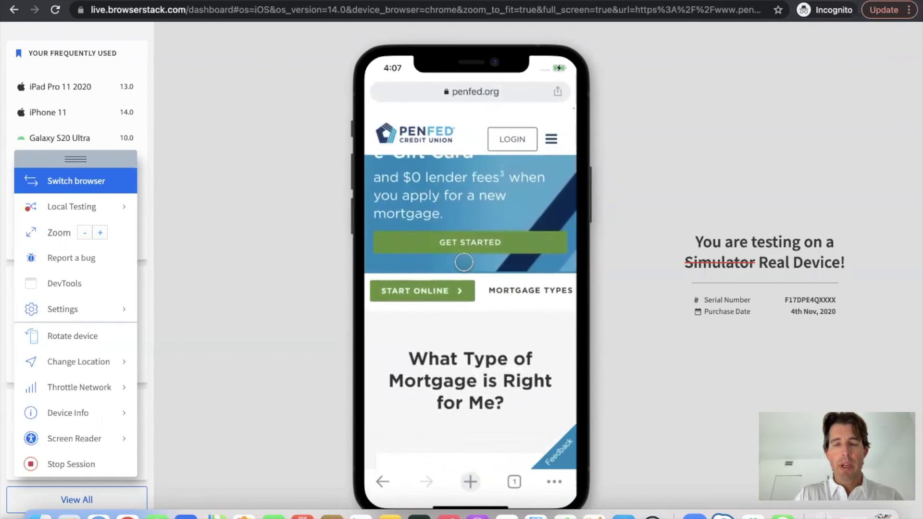
{"action": "scroll", "coordinate": [465, 262], "scroll_direction": "down", "scroll_amount": 6}
{"action": "scroll", "coordinate": [464, 262], "scroll_direction": "down", "scroll_amount": 2}
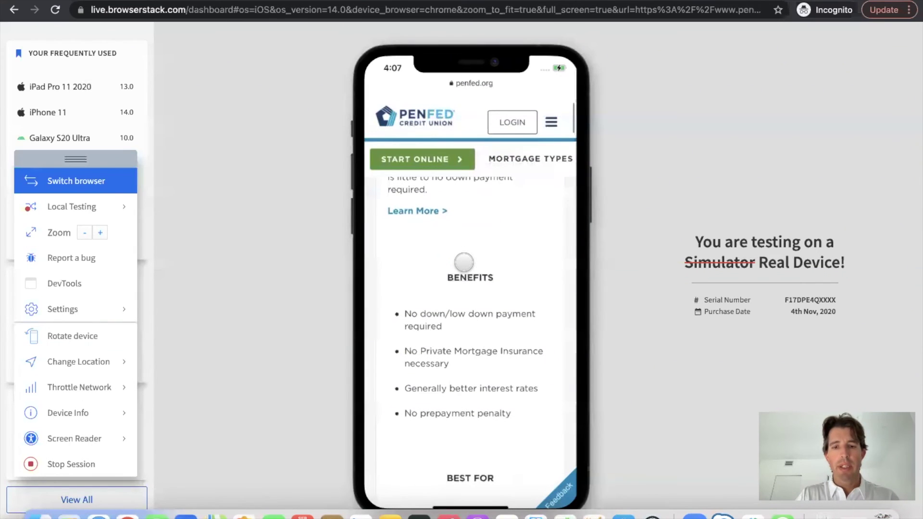
{"action": "scroll", "coordinate": [464, 263], "scroll_direction": "down", "scroll_amount": 5}
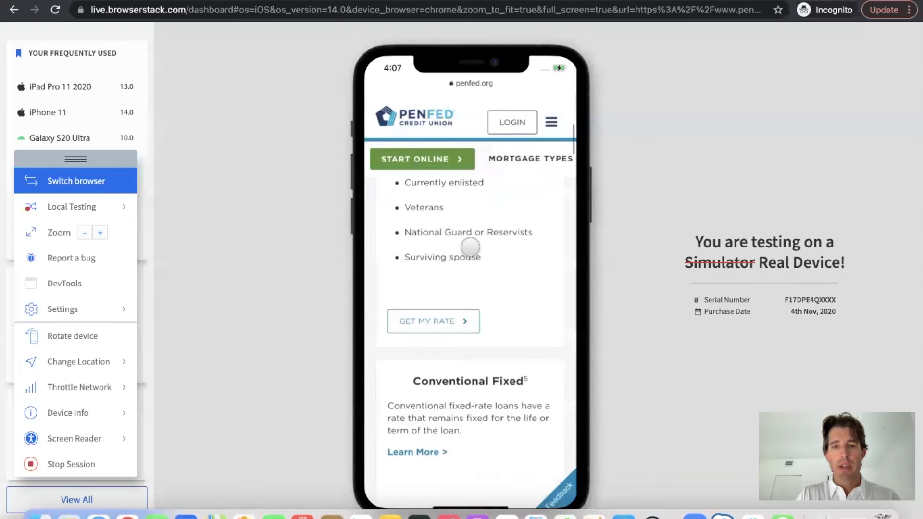
{"action": "scroll", "coordinate": [438, 265], "scroll_direction": "down", "scroll_amount": 1}
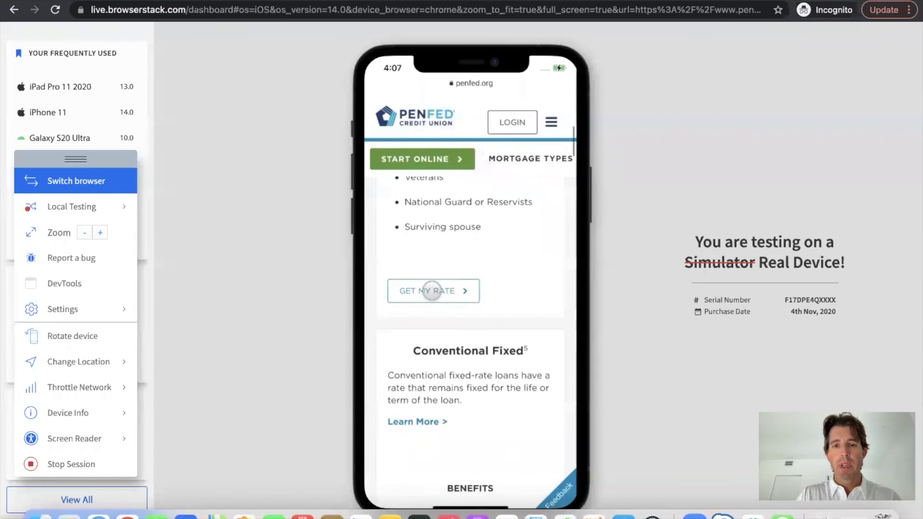
- Open the VA loan Rate Quote form on applynow.penfed.org and review all its fields
{"action": "left_click", "coordinate": [431, 291]}
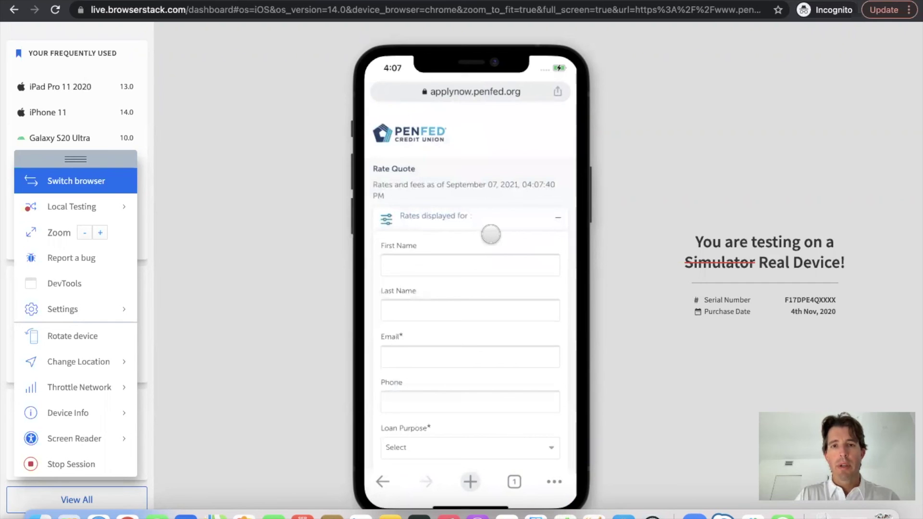
{"action": "scroll", "coordinate": [491, 237], "scroll_direction": "down", "scroll_amount": 10}
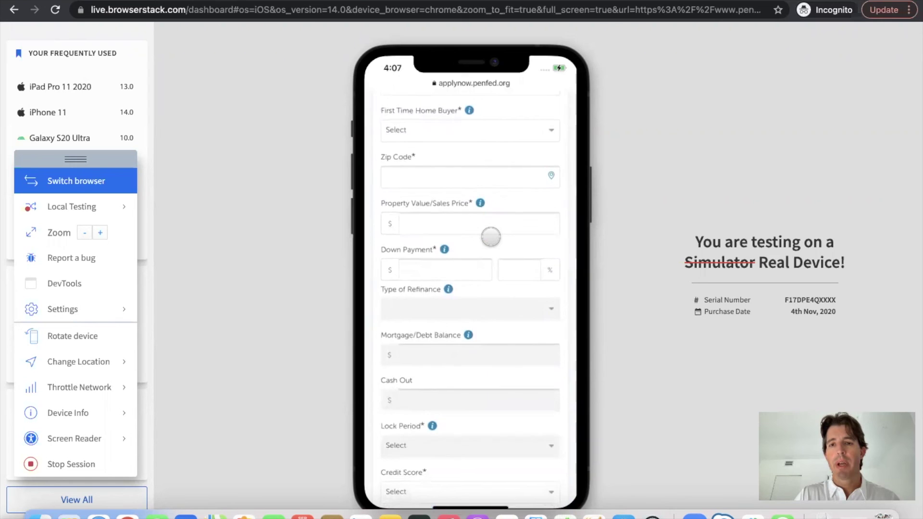
{"action": "scroll", "coordinate": [491, 237], "scroll_direction": "down", "scroll_amount": 8}
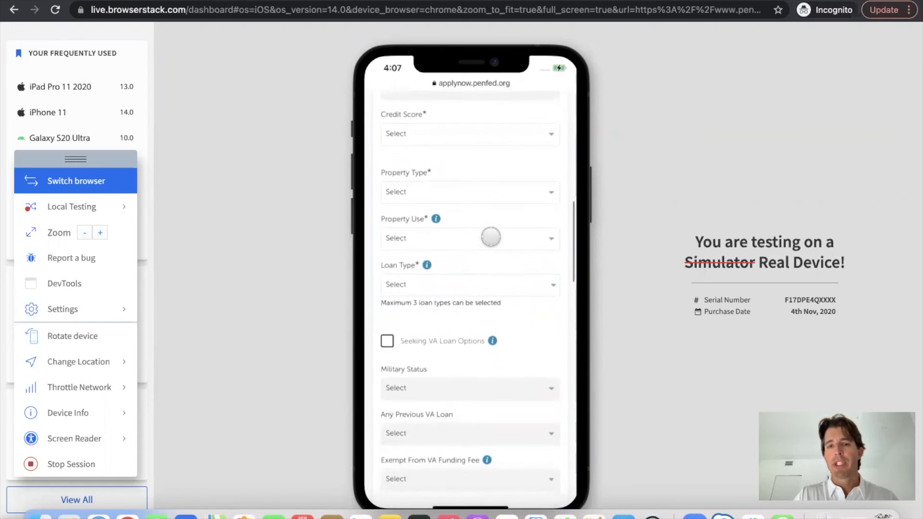
{"action": "scroll", "coordinate": [491, 237], "scroll_direction": "up", "scroll_amount": 10}
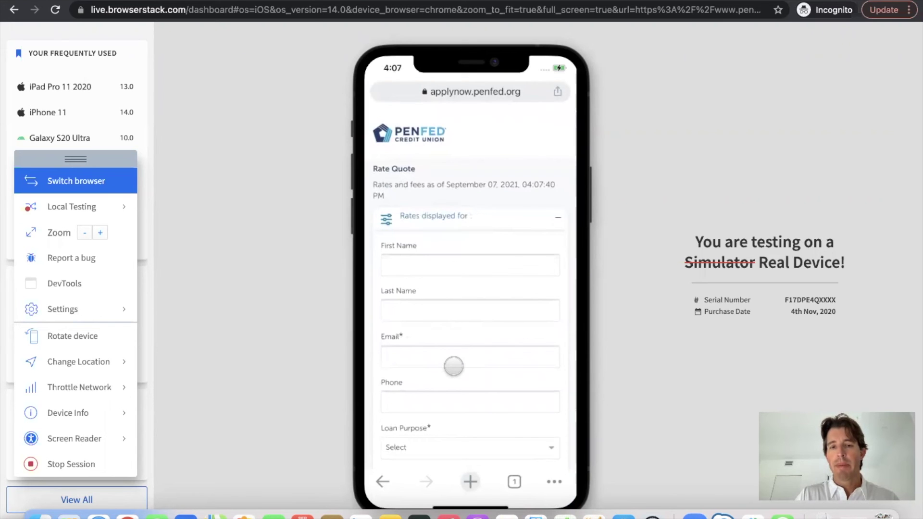
{"action": "scroll", "coordinate": [453, 367], "scroll_direction": "down", "scroll_amount": 15}
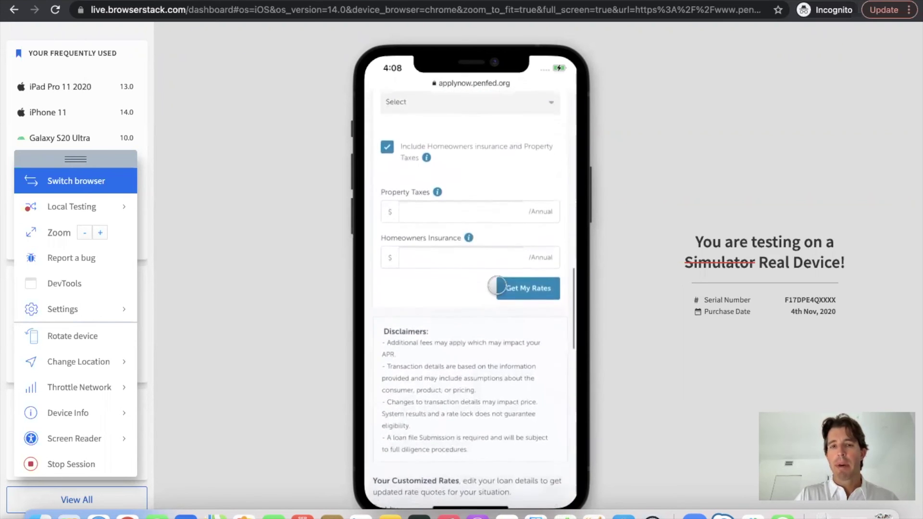
{"action": "scroll", "coordinate": [460, 306], "scroll_direction": "up", "scroll_amount": 10}
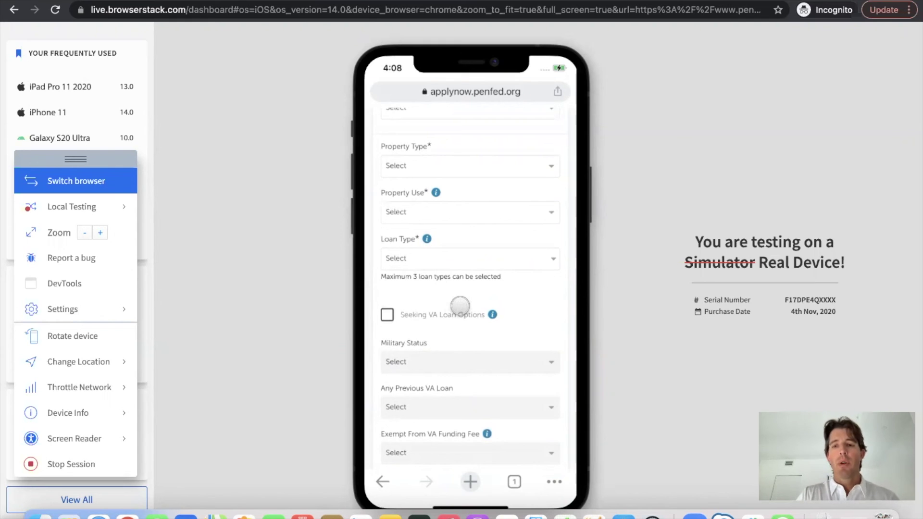
{"action": "scroll", "coordinate": [460, 306], "scroll_direction": "up", "scroll_amount": 15}
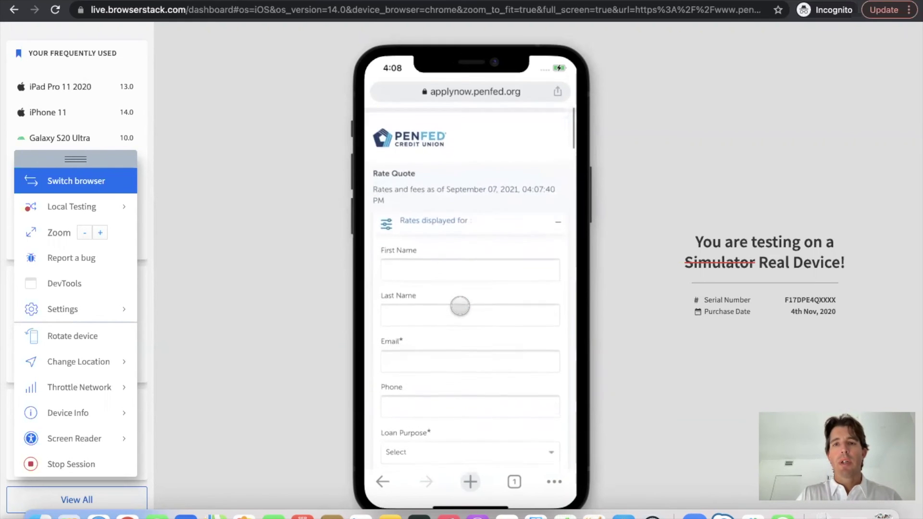